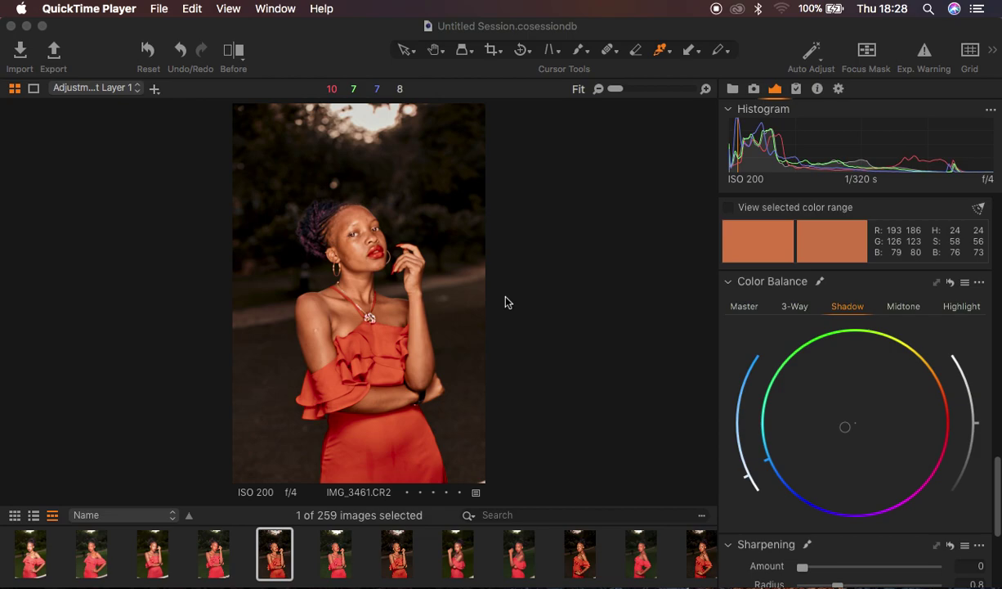
Compare the edited portrait with its original in the split before/after view, sliding the divider across to show the full edit
left_click(338, 40)
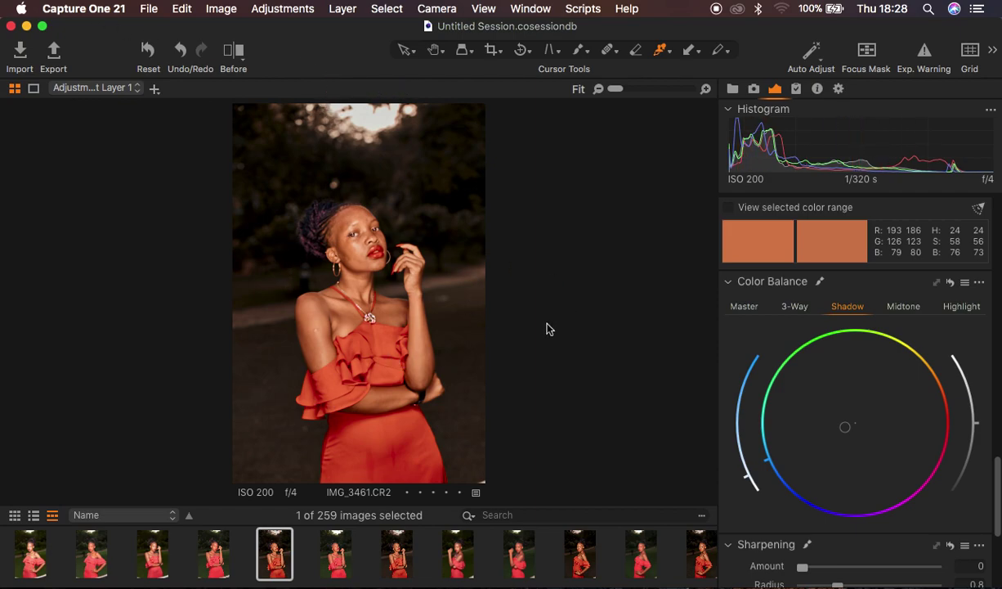
left_click(232, 51)
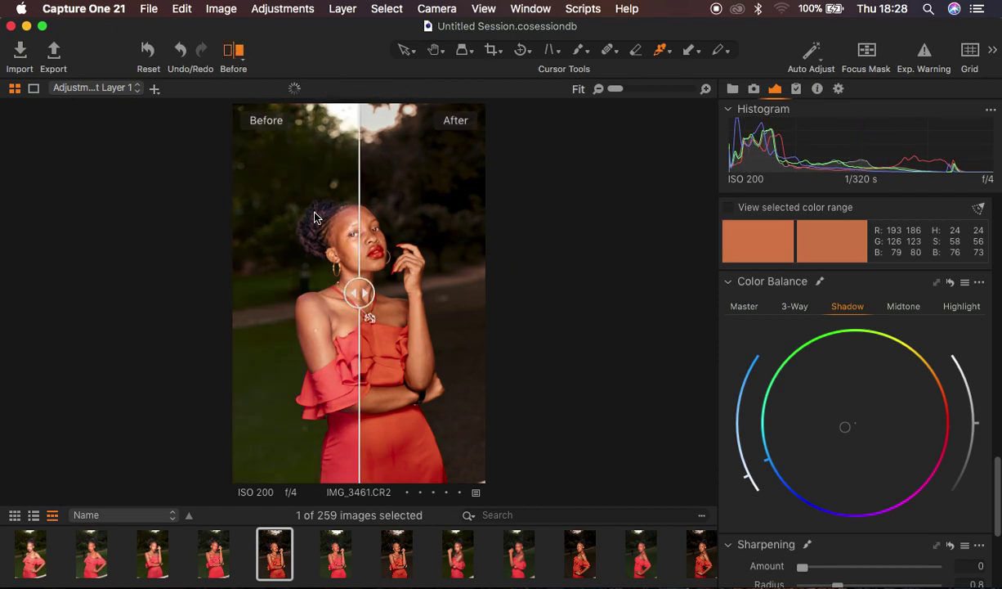
left_click_drag(359, 303, 128, 313)
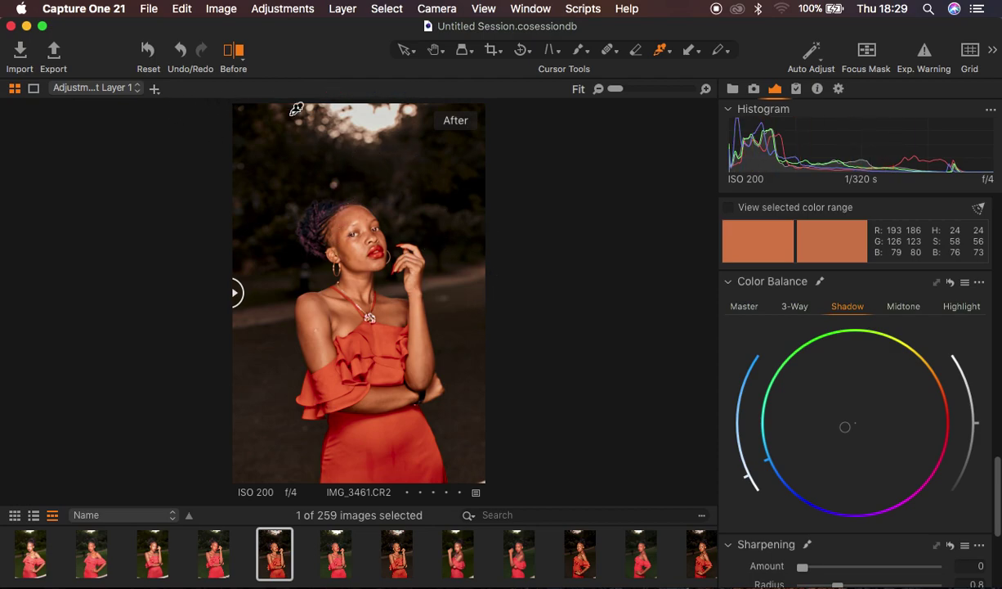
Reset all adjustments on the selected portrait and turn off the before/after comparison
left_click(147, 51)
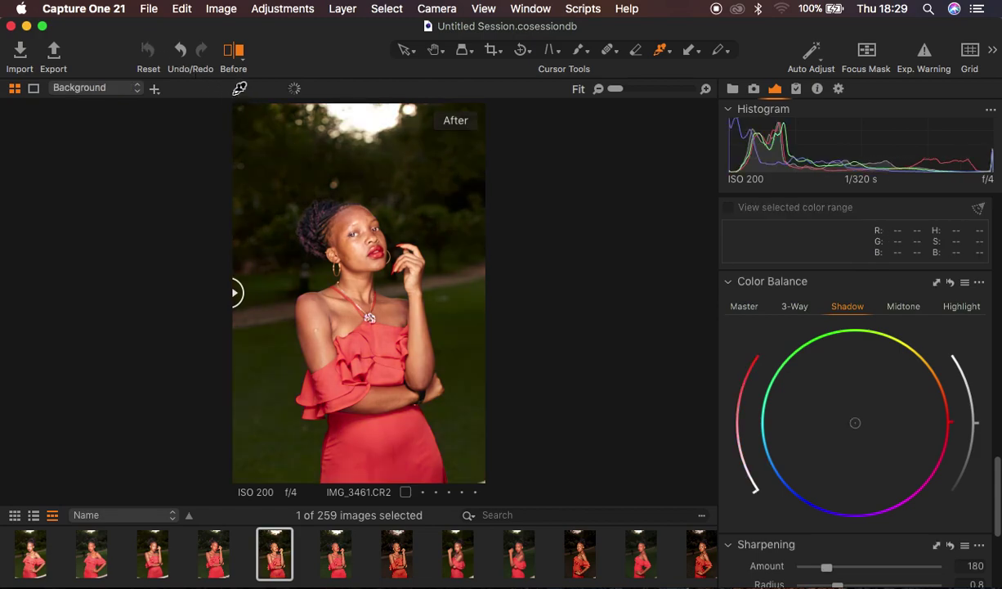
left_click(234, 49)
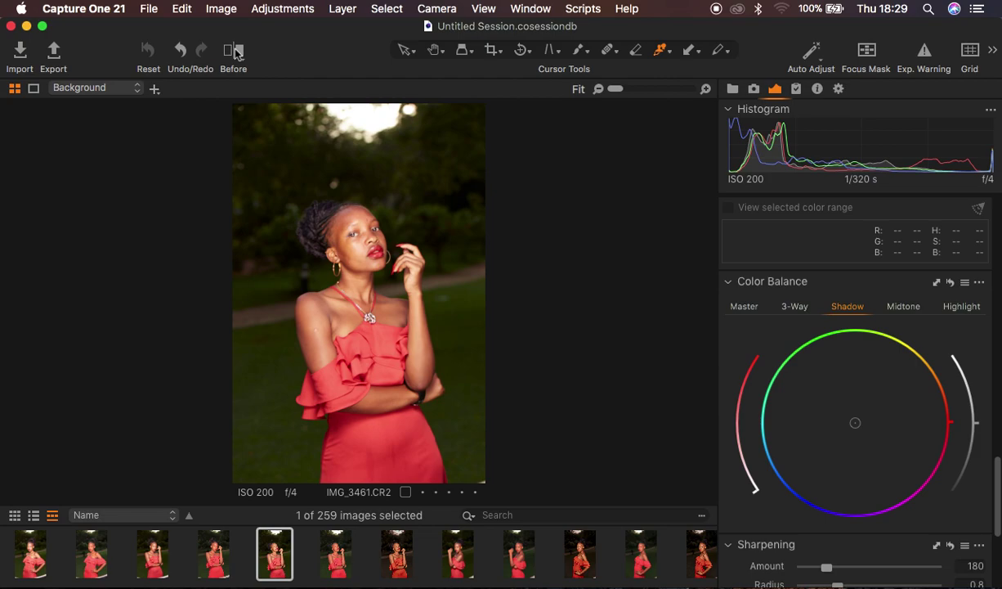
scroll(862, 289, "up", 10)
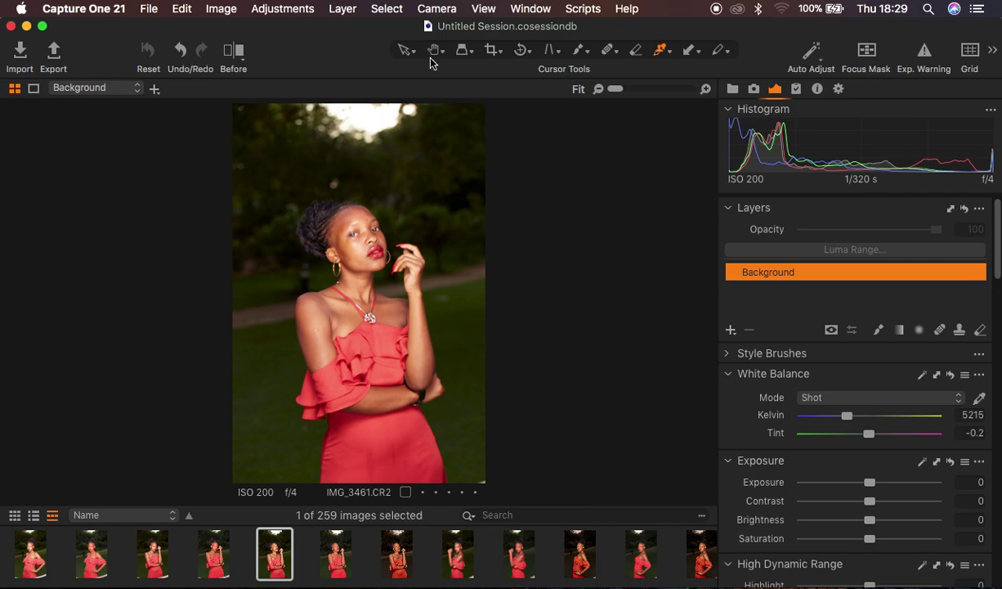
right_click(311, 59)
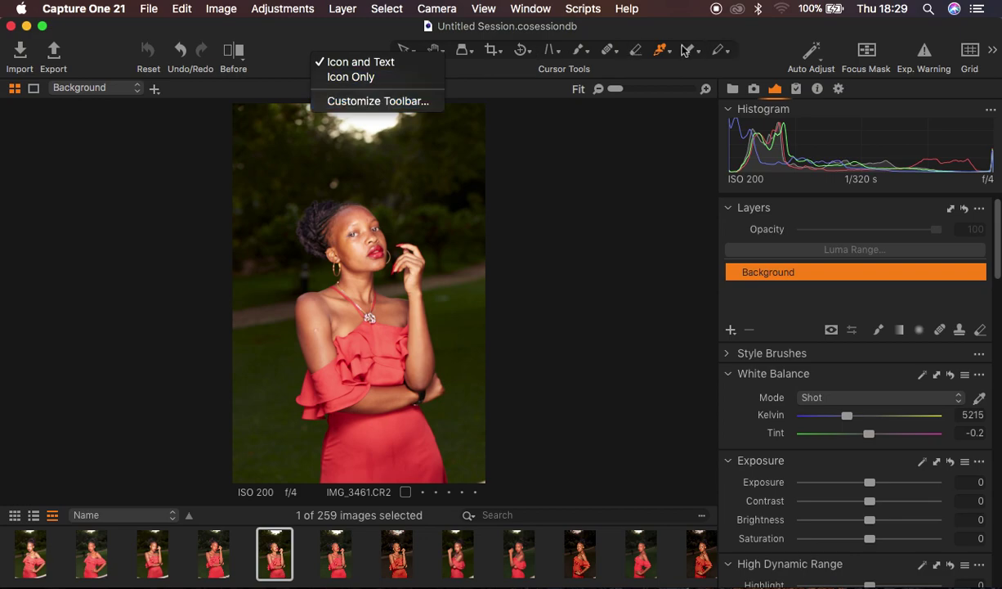
left_click(726, 39)
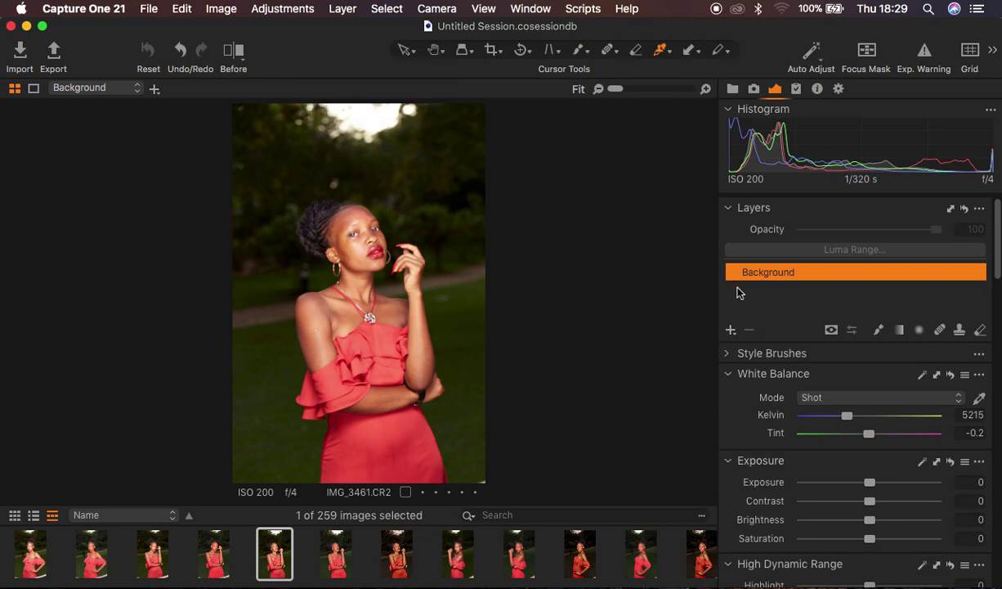
scroll(752, 438, "down", 10)
scroll(746, 421, "up", 3)
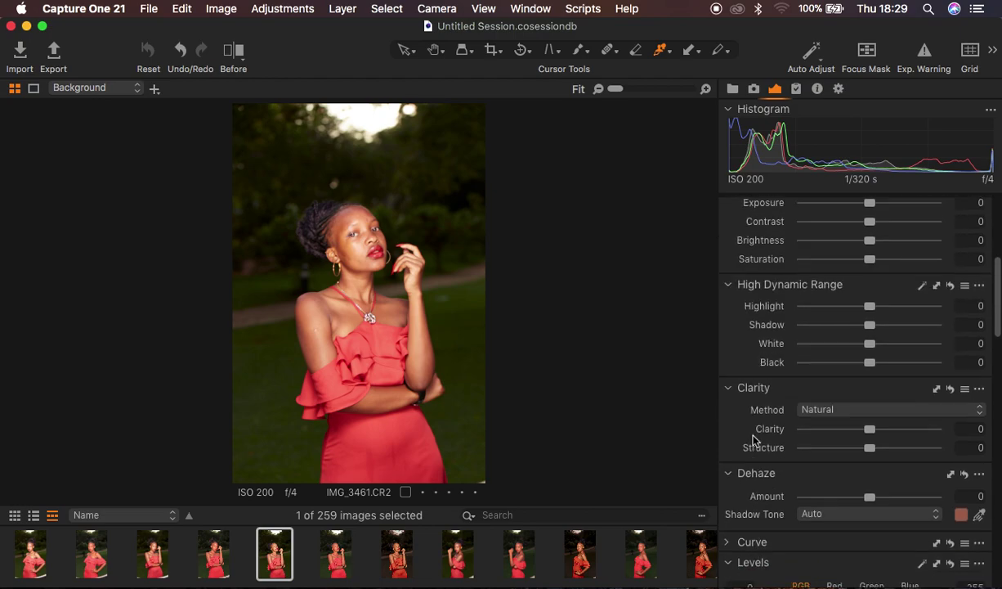
scroll(742, 413, "down", 1)
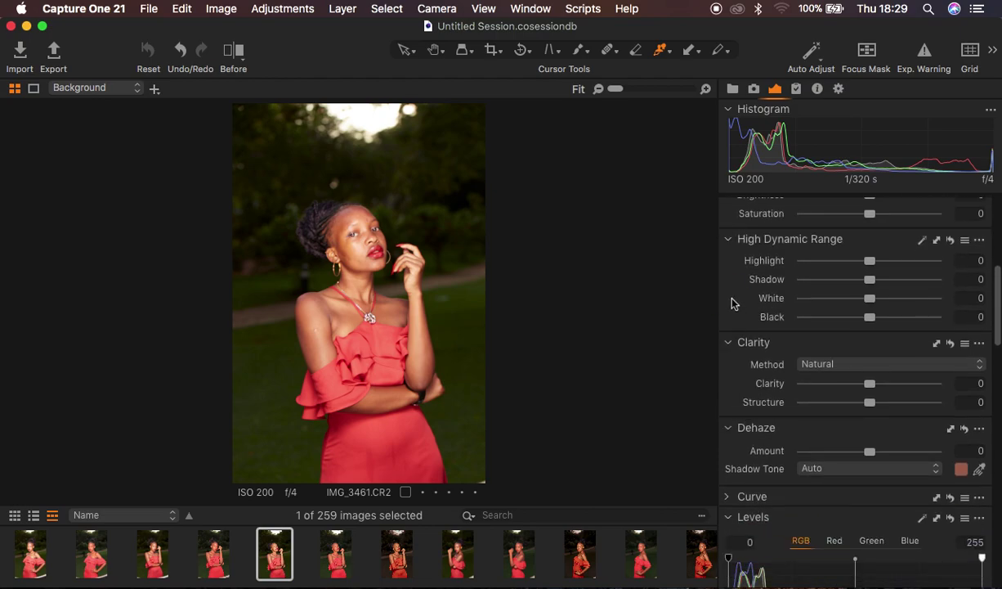
right_click(732, 303)
mouse_move(791, 307)
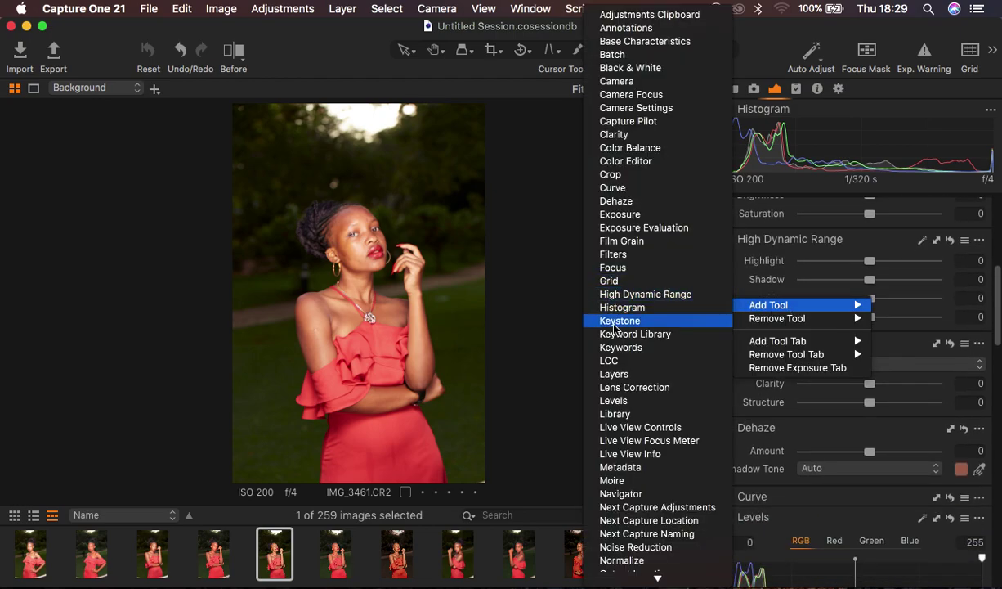
left_click(913, 299)
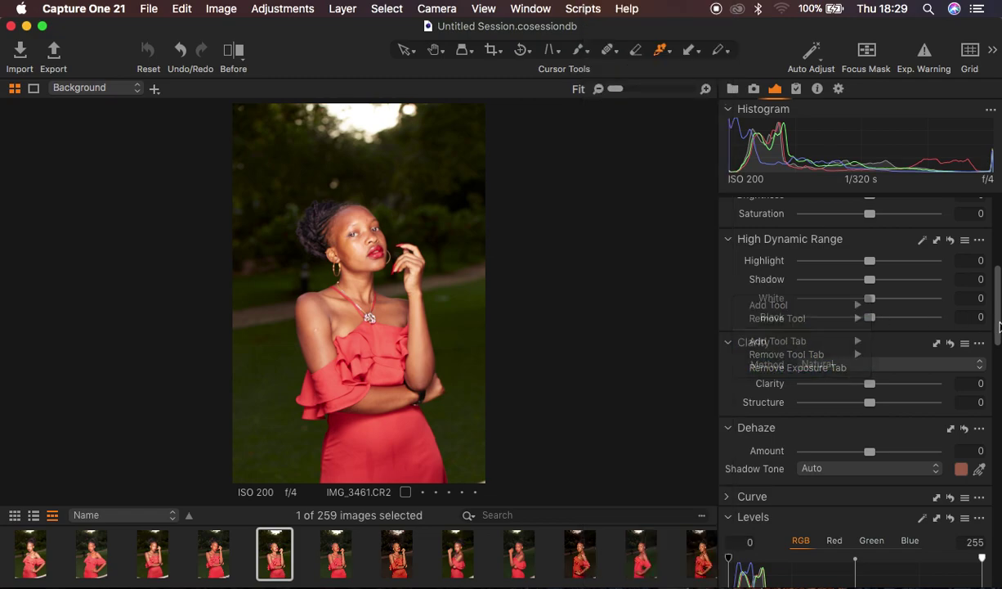
Set the High Dynamic Range values to Highlight -100, White -100 and Black -11
scroll(912, 294, "up", 5)
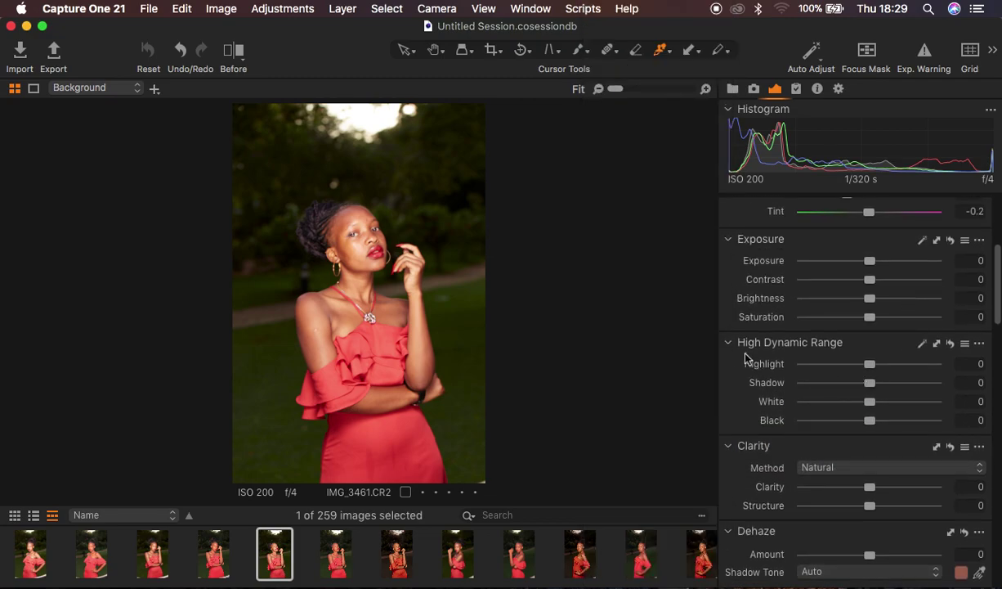
left_click(869, 367)
left_click_drag(869, 367, 705, 364)
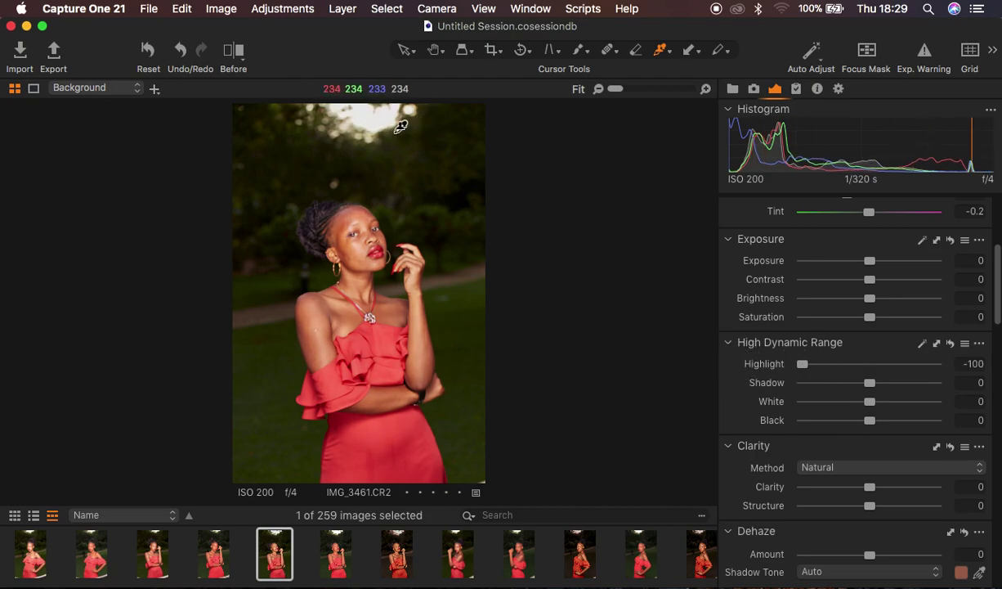
left_click_drag(871, 404, 724, 402)
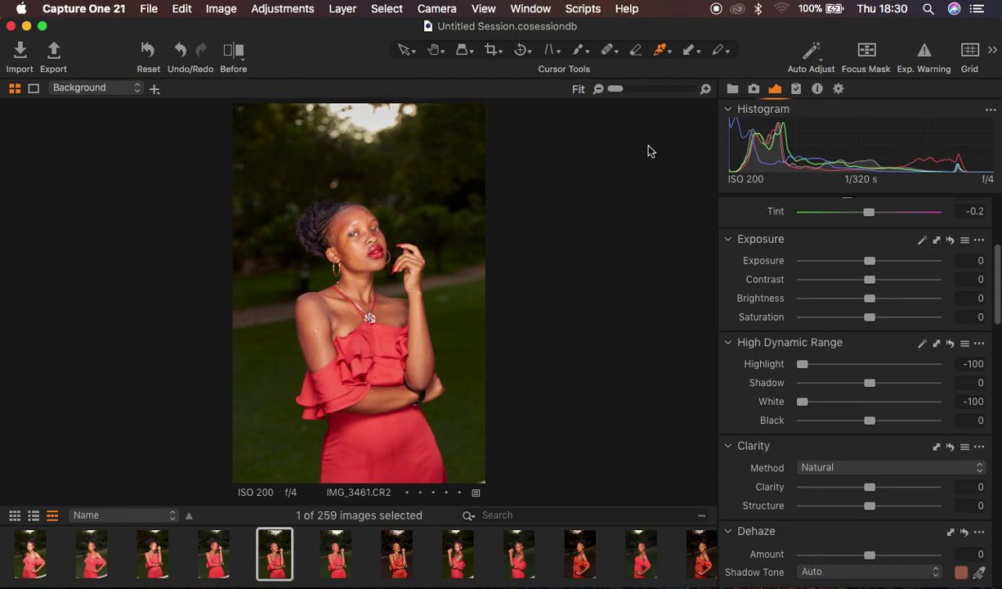
left_click(406, 51)
left_click_drag(869, 422, 861, 424)
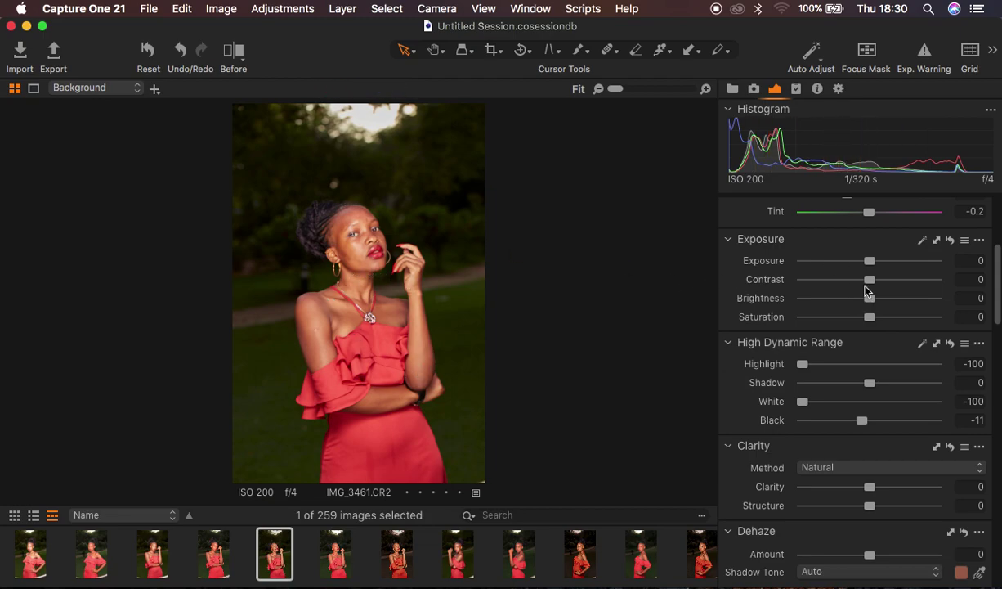
Raise the exposure Contrast to 10 and the High Dynamic Range Shadow to 10
left_click_drag(871, 283, 882, 284)
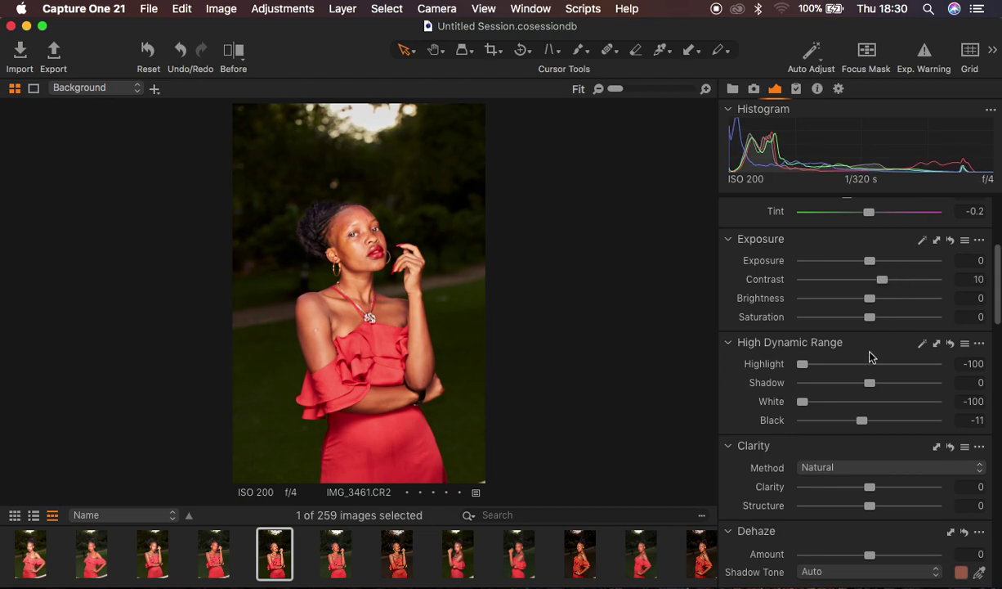
left_click_drag(871, 386, 876, 387)
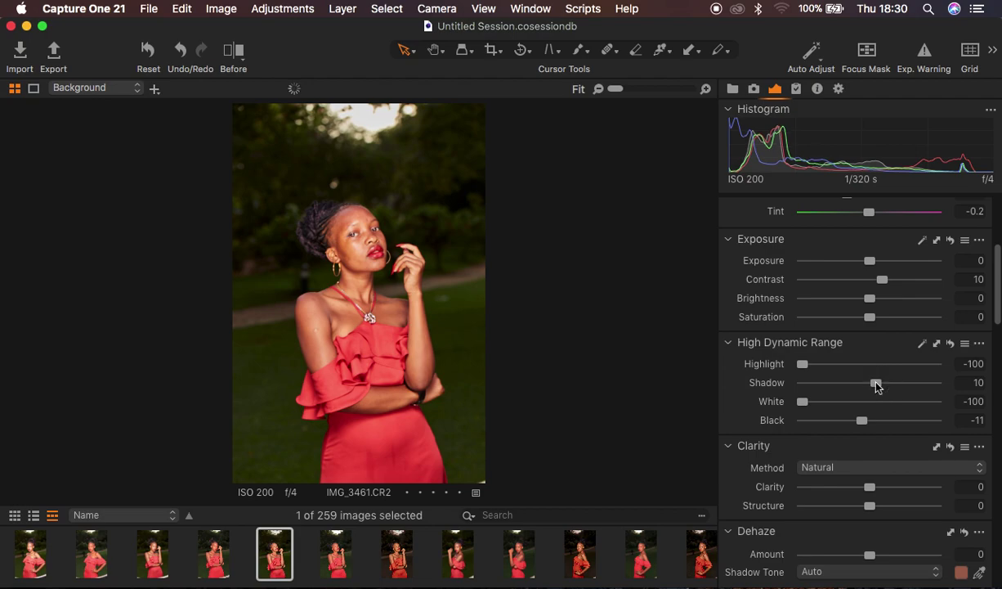
Pull the shadow and highlight input points of the RGB Levels slightly inward
scroll(876, 387, "down", 3)
scroll(875, 386, "down", 2)
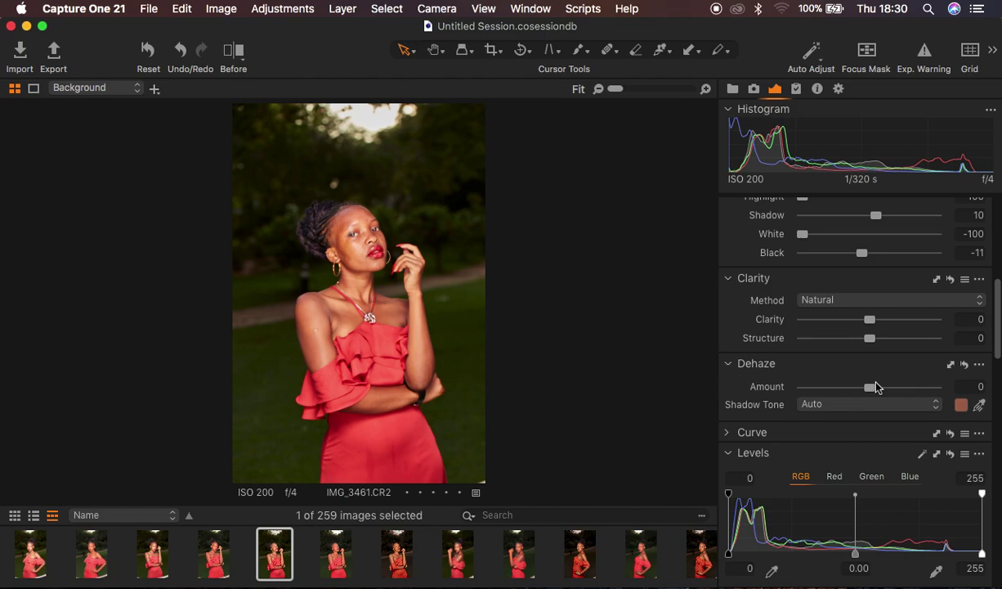
scroll(875, 386, "down", 5)
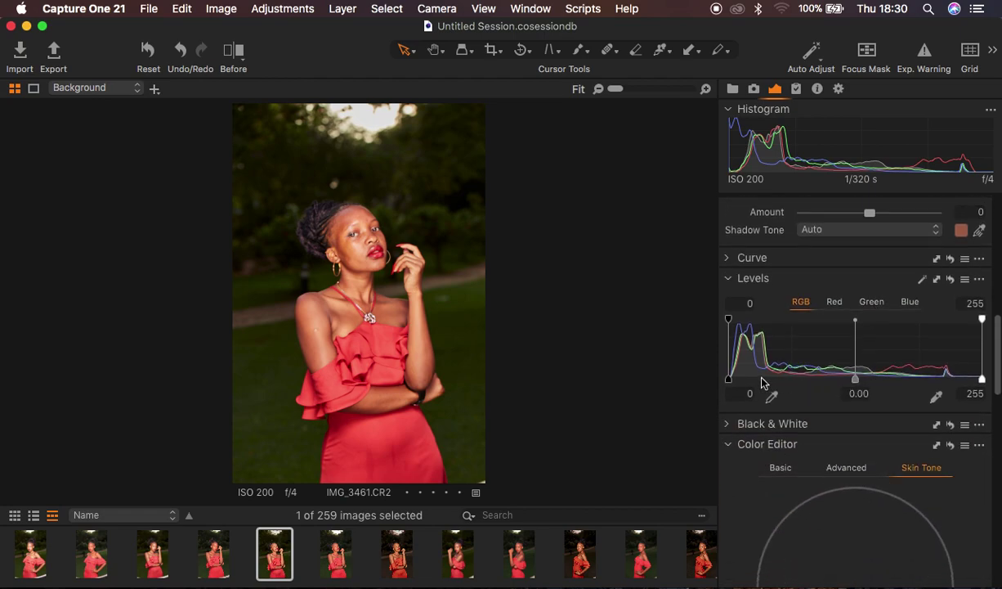
left_click_drag(729, 381, 734, 378)
left_click(981, 378)
left_click_drag(982, 379, 995, 197)
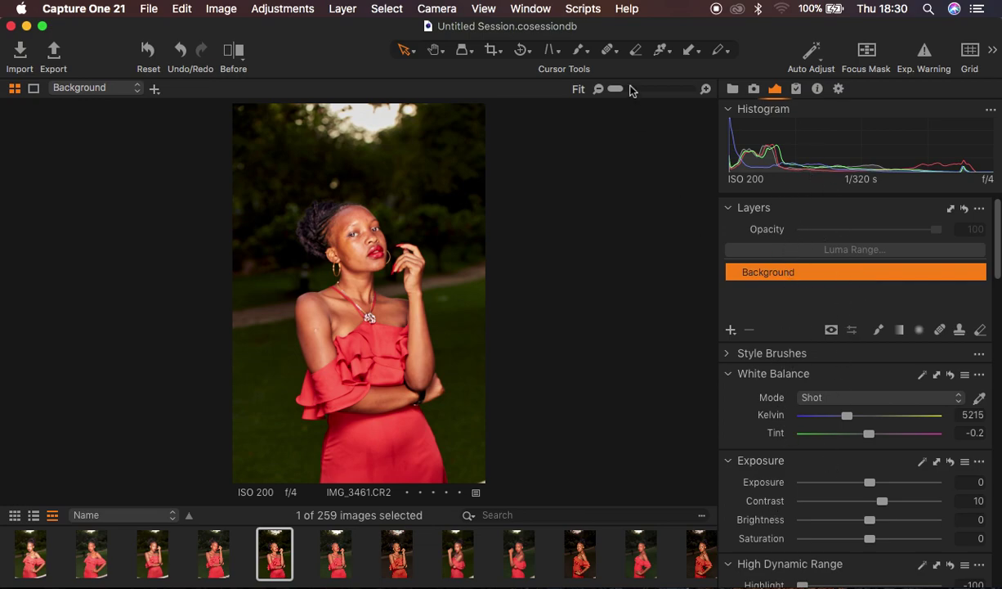
left_click(531, 9)
mouse_move(589, 28)
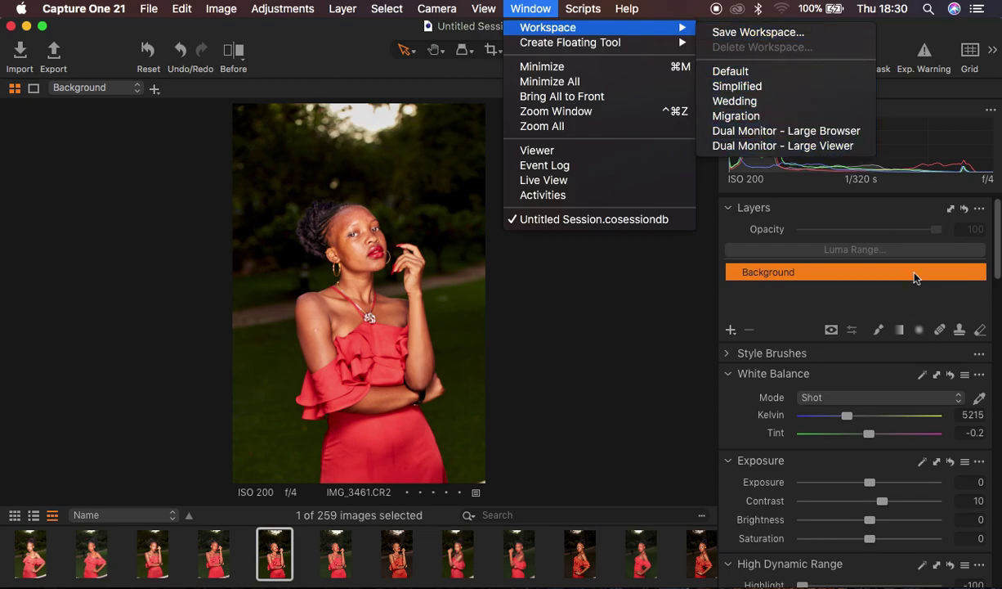
left_click(993, 259)
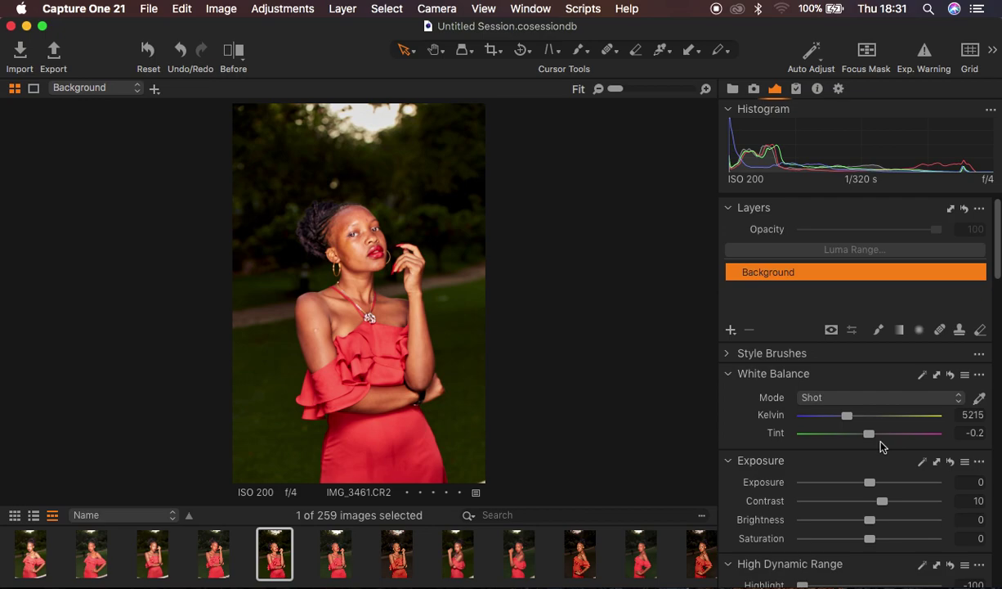
scroll(881, 445, "down", 10)
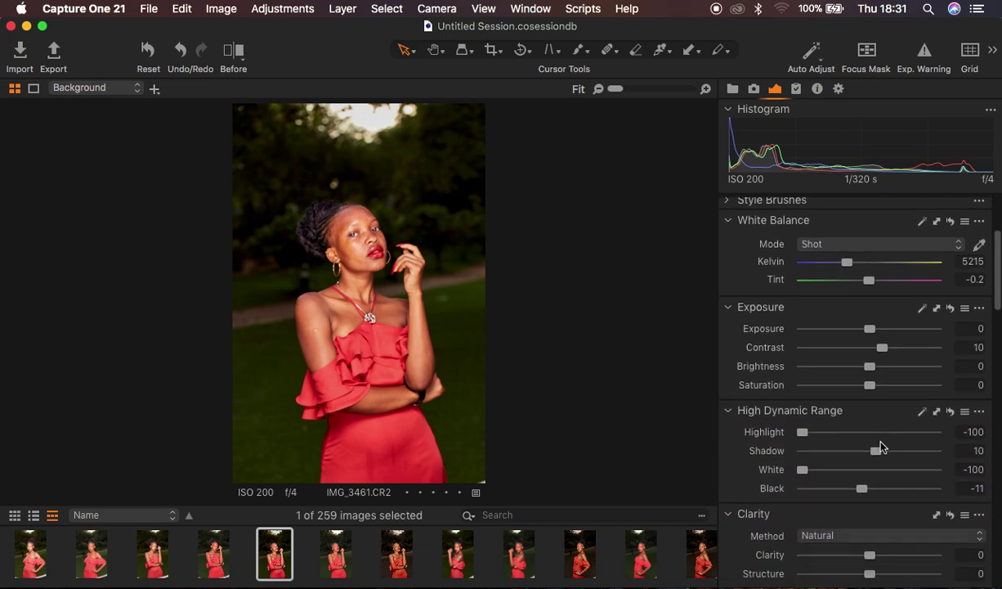
scroll(881, 446, "down", 5)
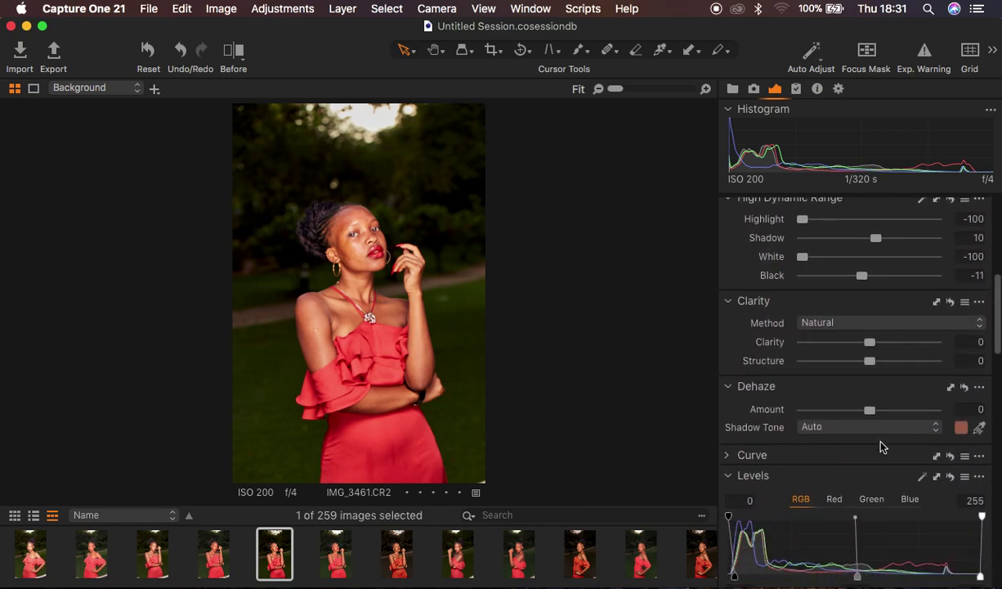
scroll(881, 445, "up", 7)
scroll(882, 446, "up", 4)
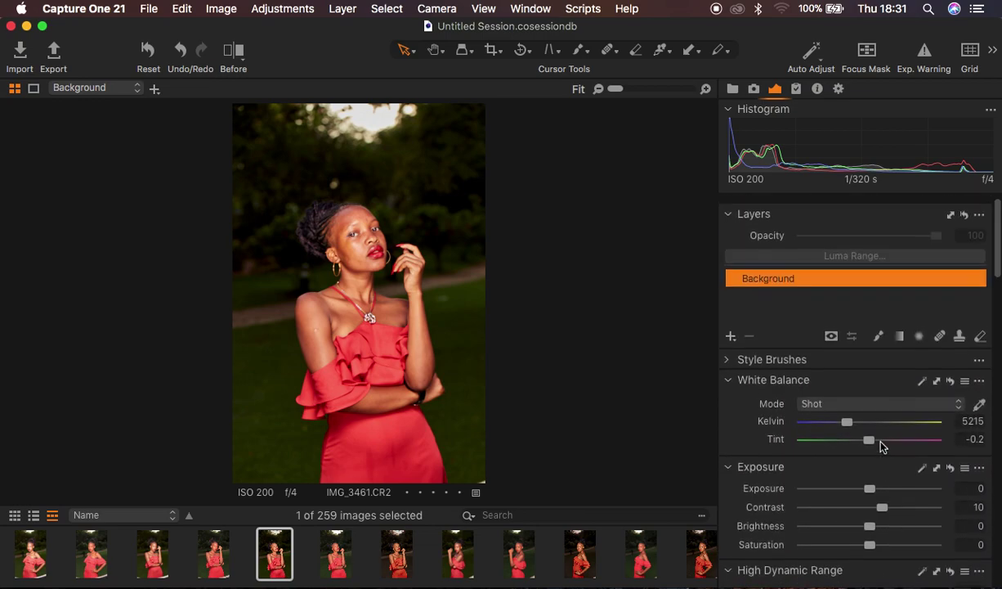
Add a new filled adjustment layer above the background and name it "color grade"
left_click(731, 331)
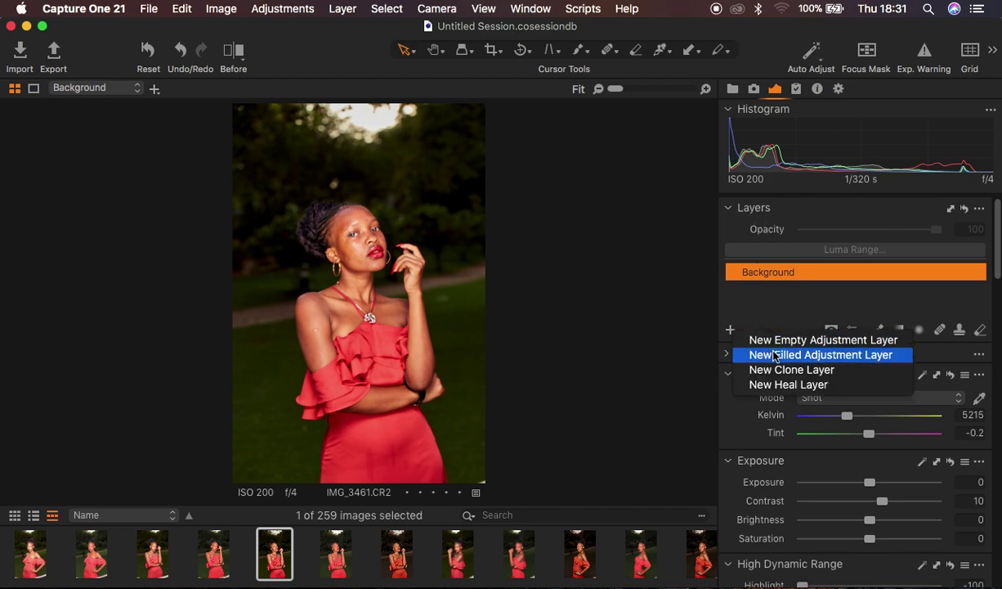
left_click(731, 331)
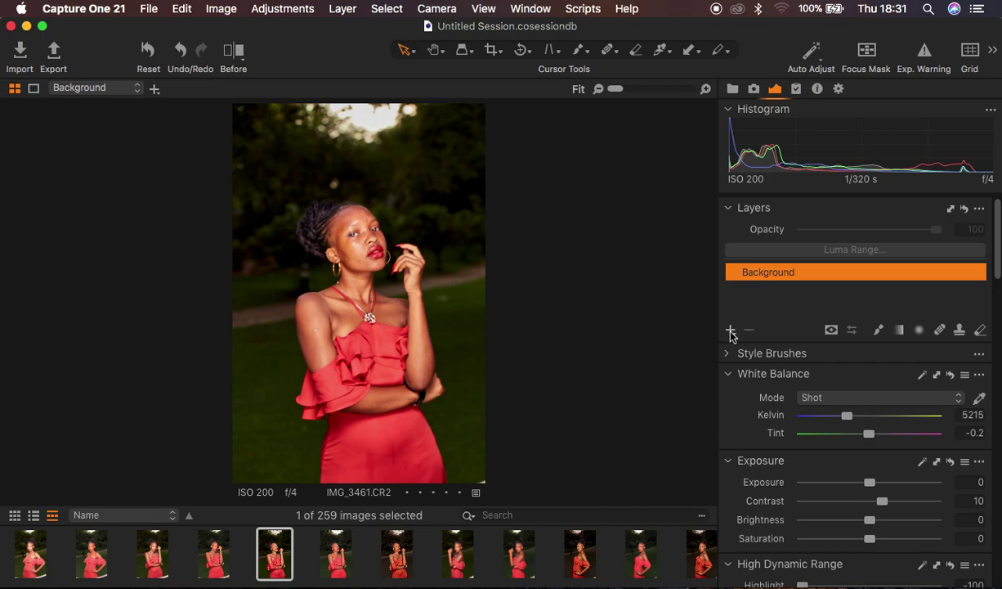
left_click(731, 331)
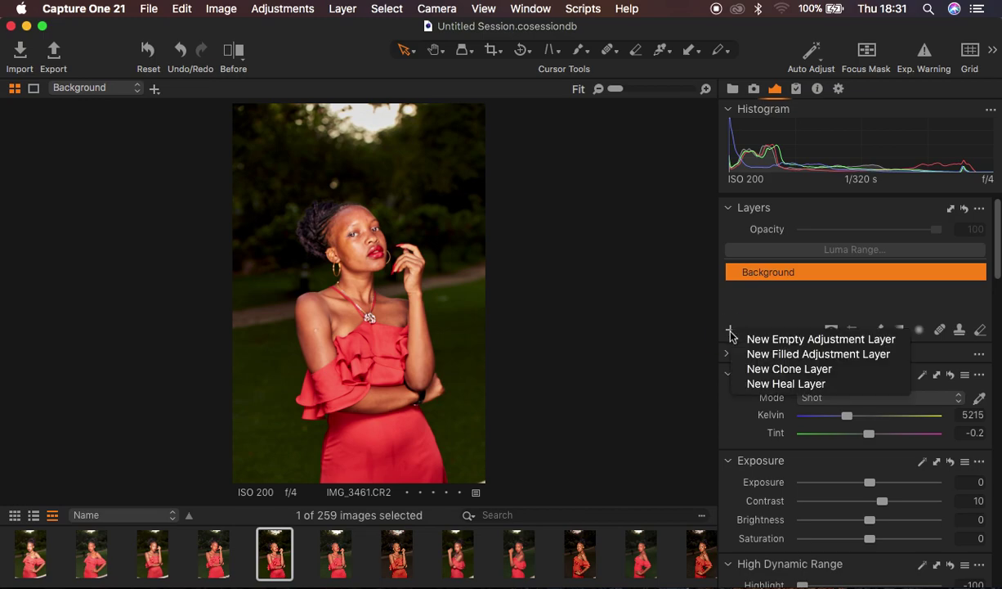
left_click(797, 355)
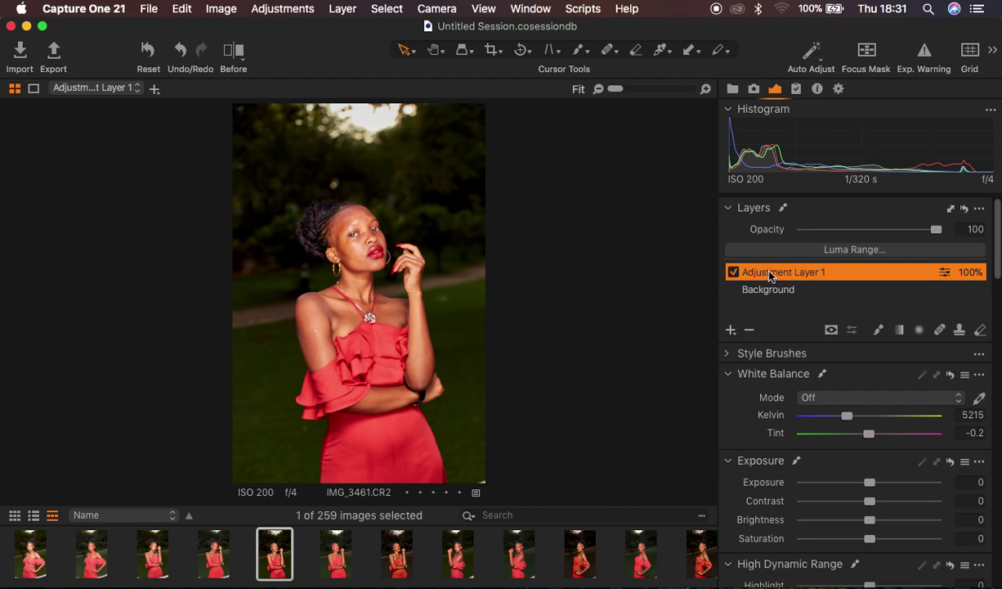
double_click(766, 274)
type("color grade")
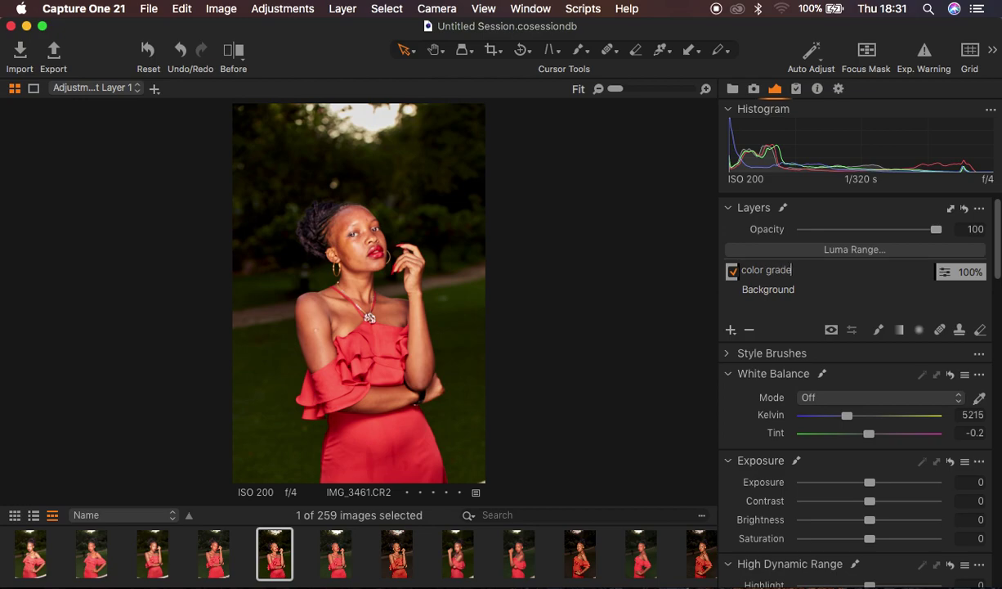
key("Return")
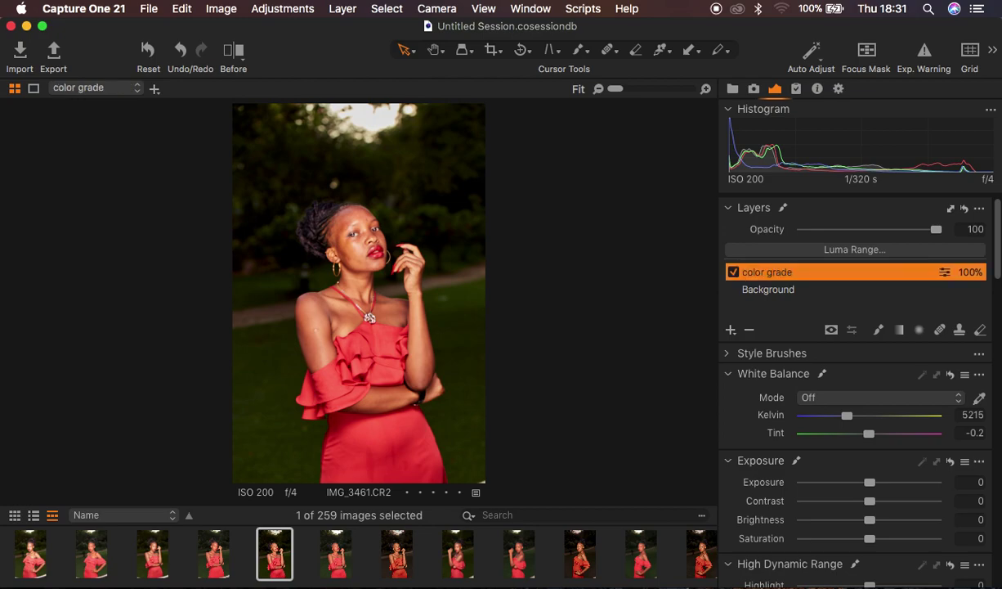
Set the yellow range in the basic Color Editor to Hue -30 and Saturation -33 on the color grade layer
scroll(851, 448, "down", 8)
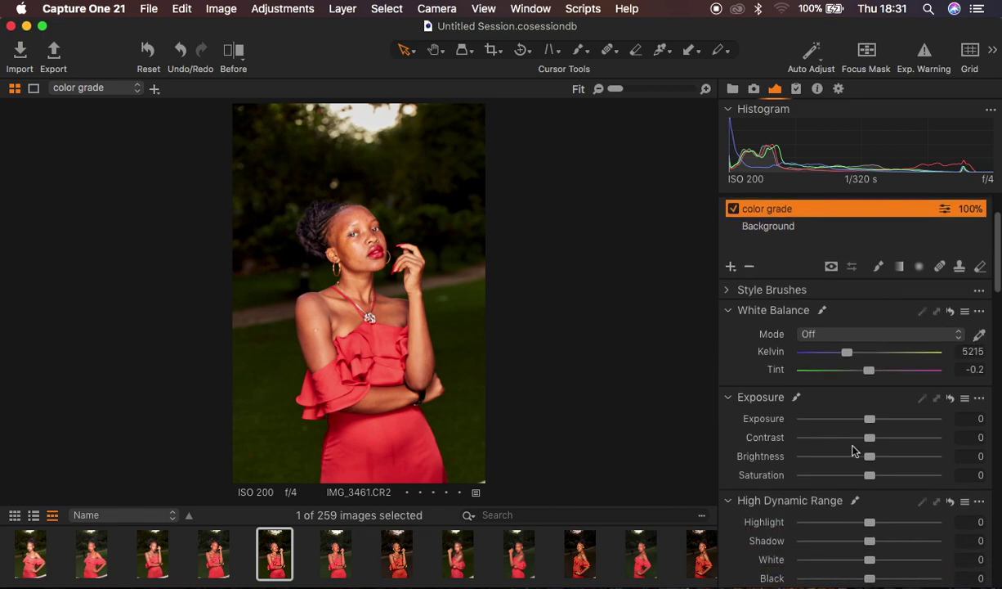
scroll(853, 450, "down", 4)
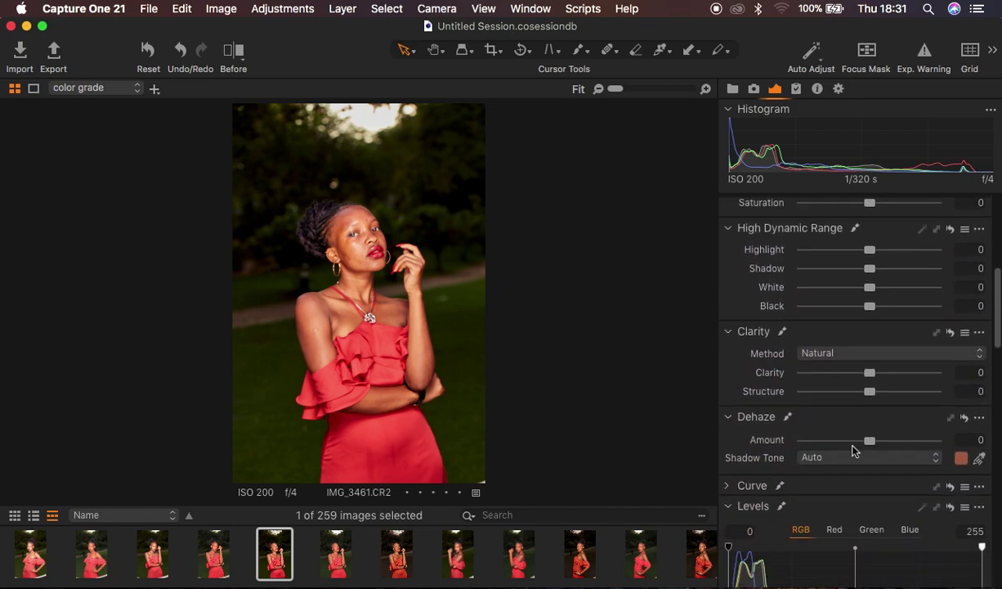
scroll(852, 450, "down", 5)
scroll(852, 449, "down", 9)
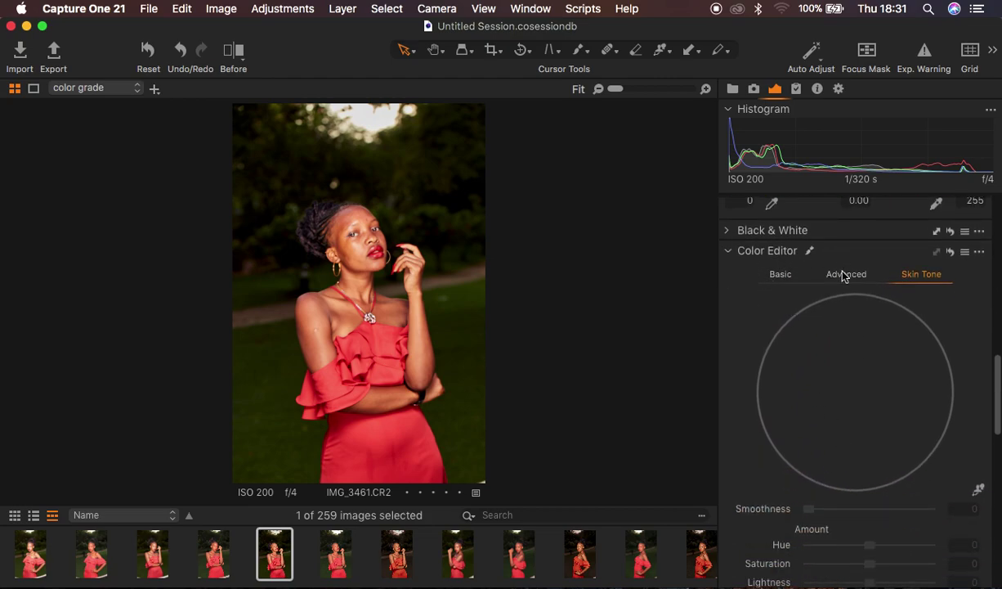
left_click(781, 278)
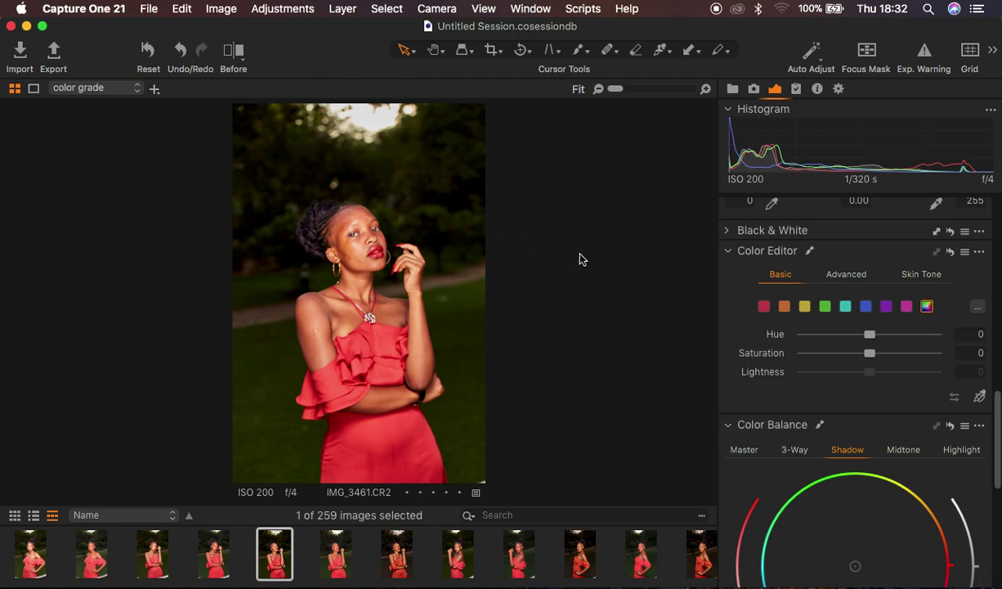
left_click(806, 309)
left_click_drag(822, 338, 745, 336)
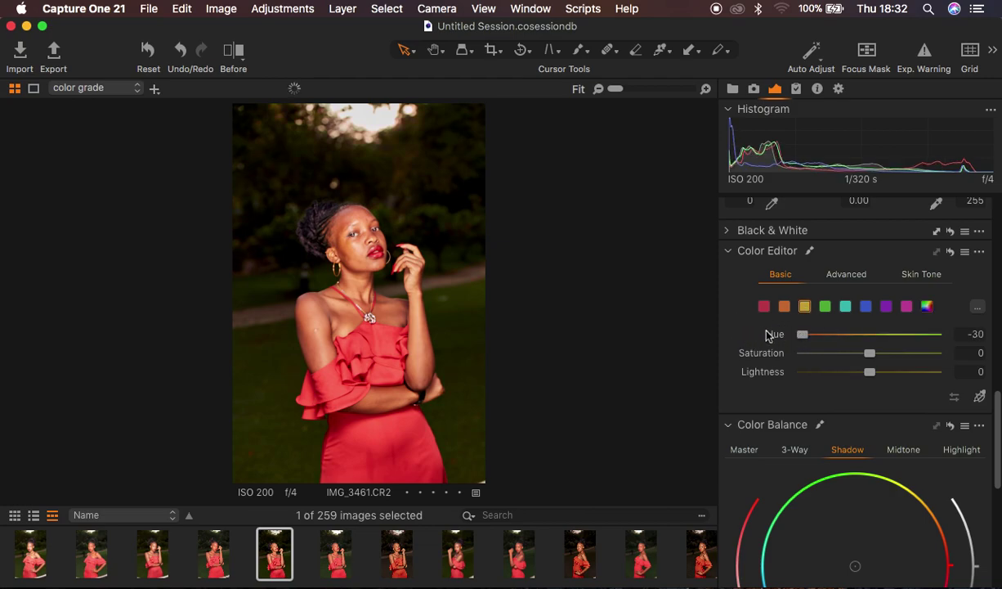
left_click_drag(869, 358, 842, 362)
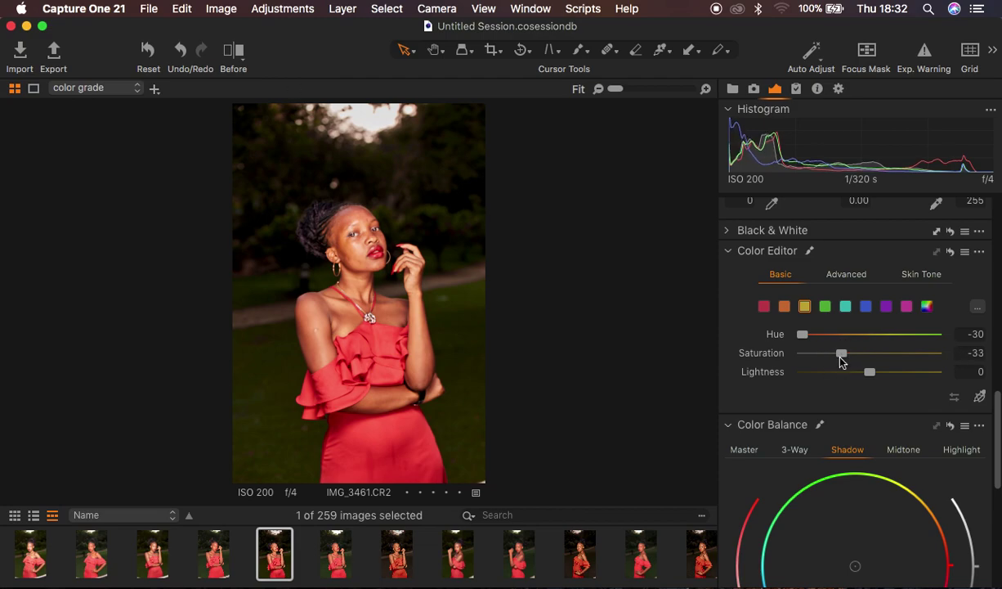
Set the green range in the Color Editor to Hue -30 and Saturation -43.7
left_click(826, 306)
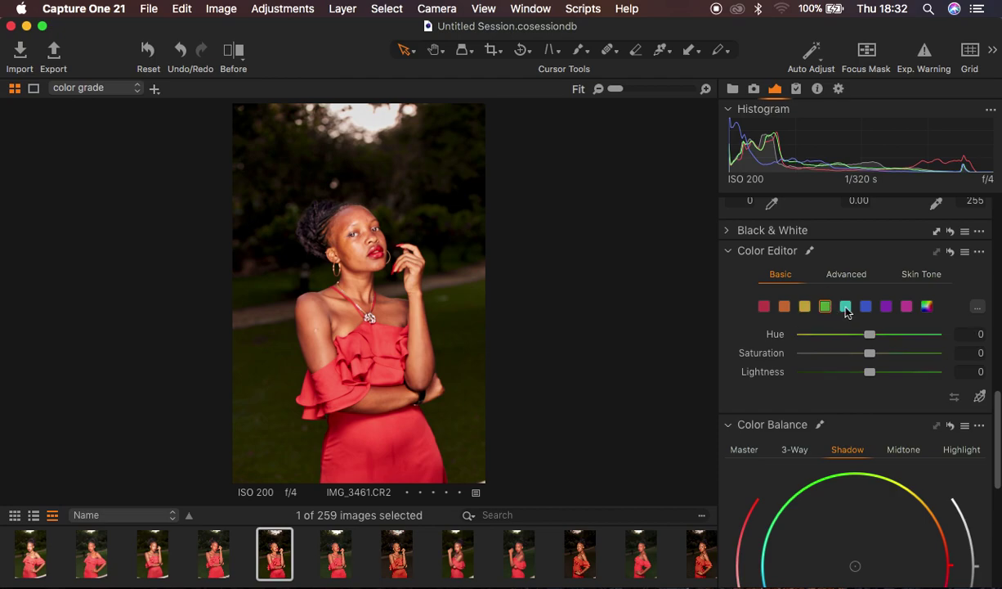
left_click_drag(870, 334, 776, 343)
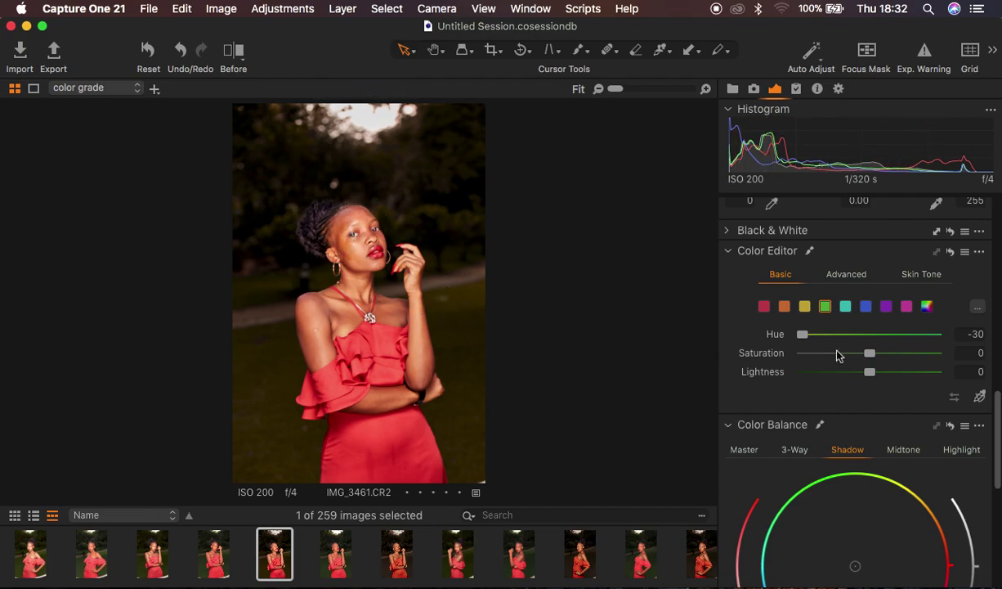
left_click_drag(870, 360, 833, 357)
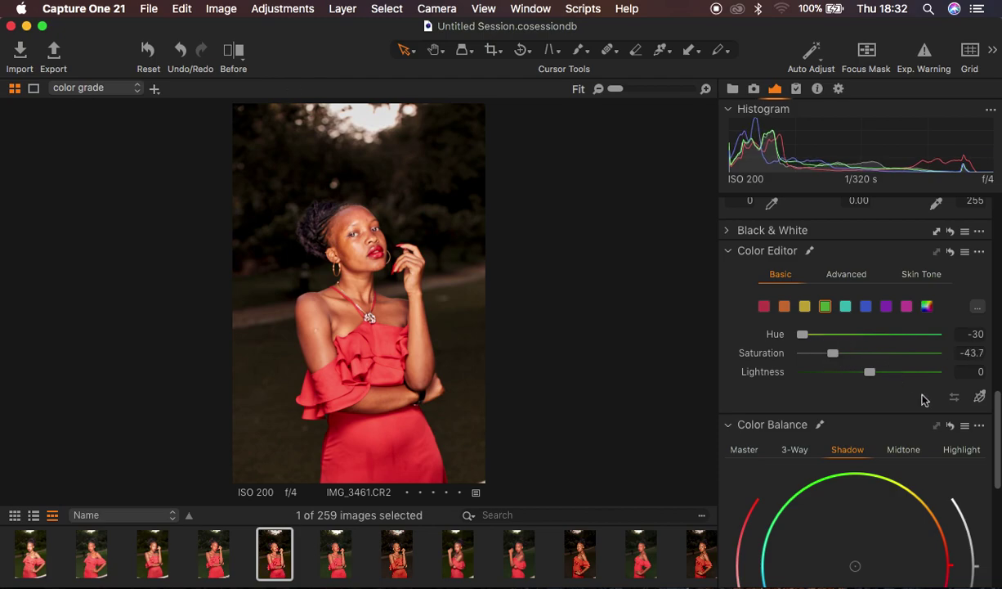
Sample the skin color at the woman's jaw with the Skin Tone picker of the Color Editor
left_click(917, 277)
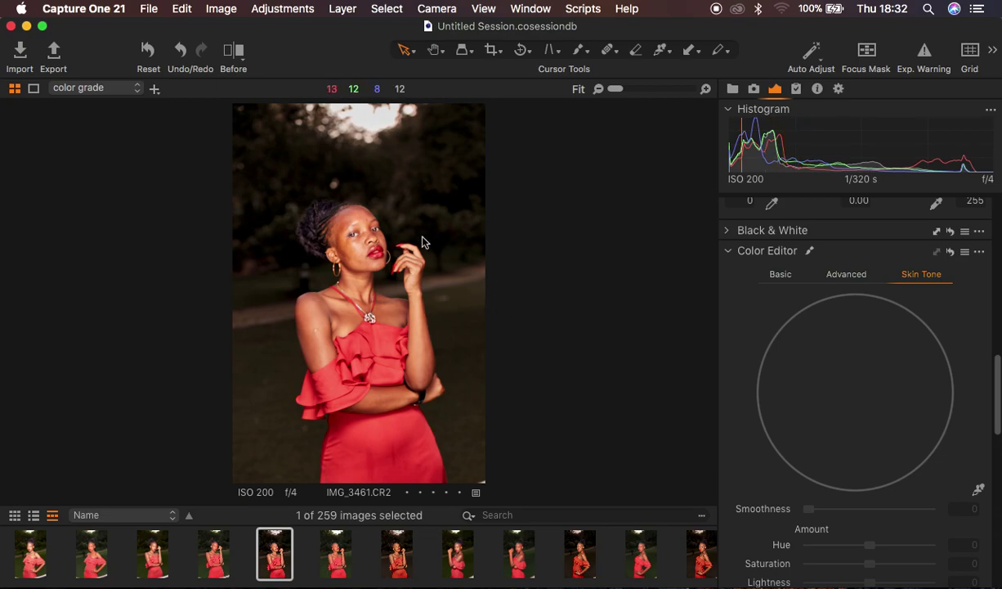
key("super+plus")
key("super+plus")
key("super+plus")
key("super+plus")
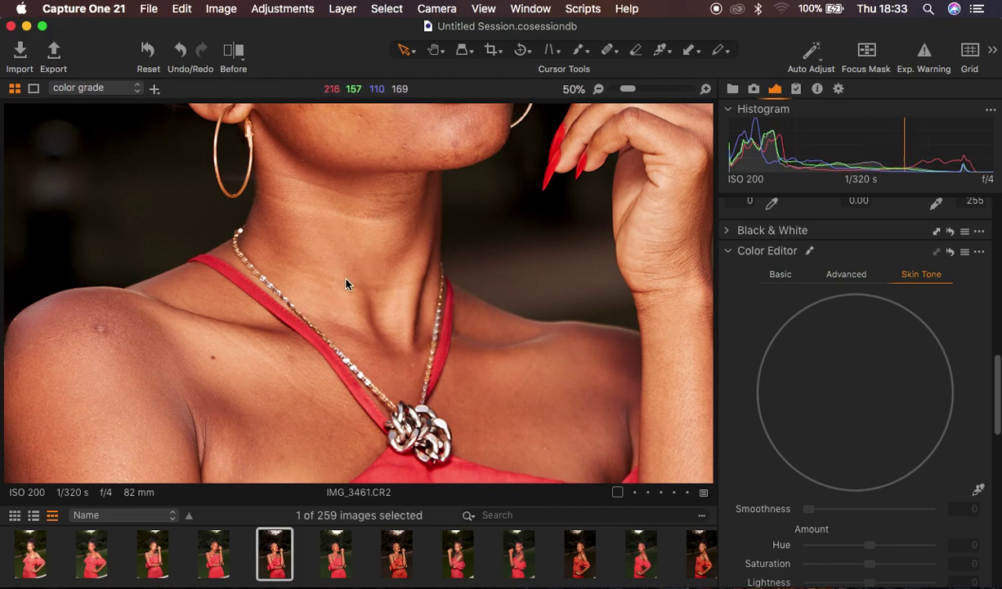
scroll(330, 266, "down", 2)
scroll(345, 283, "up", 1)
scroll(345, 283, "down", 1)
scroll(345, 283, "up", 1)
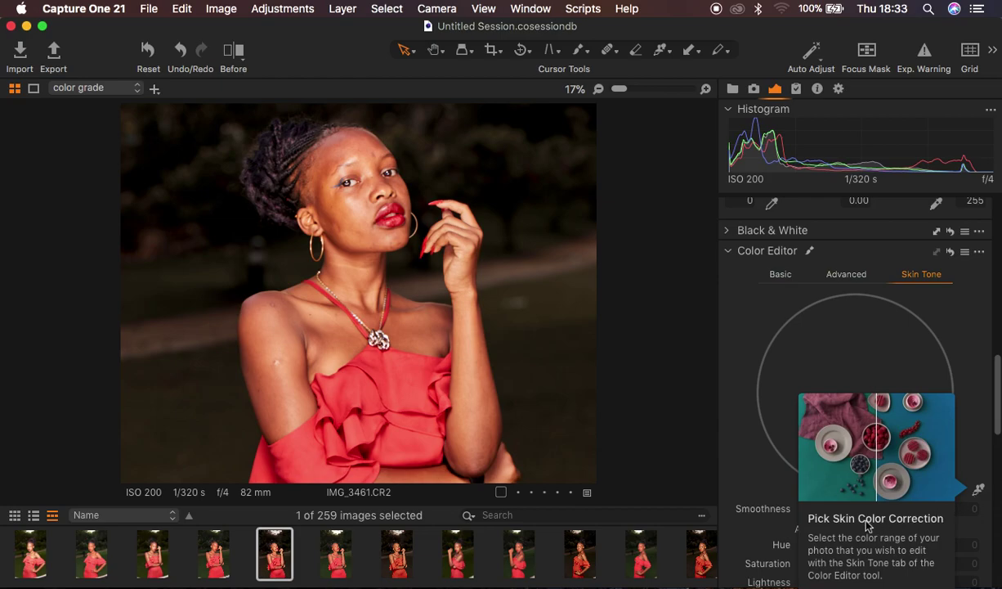
left_click(978, 490)
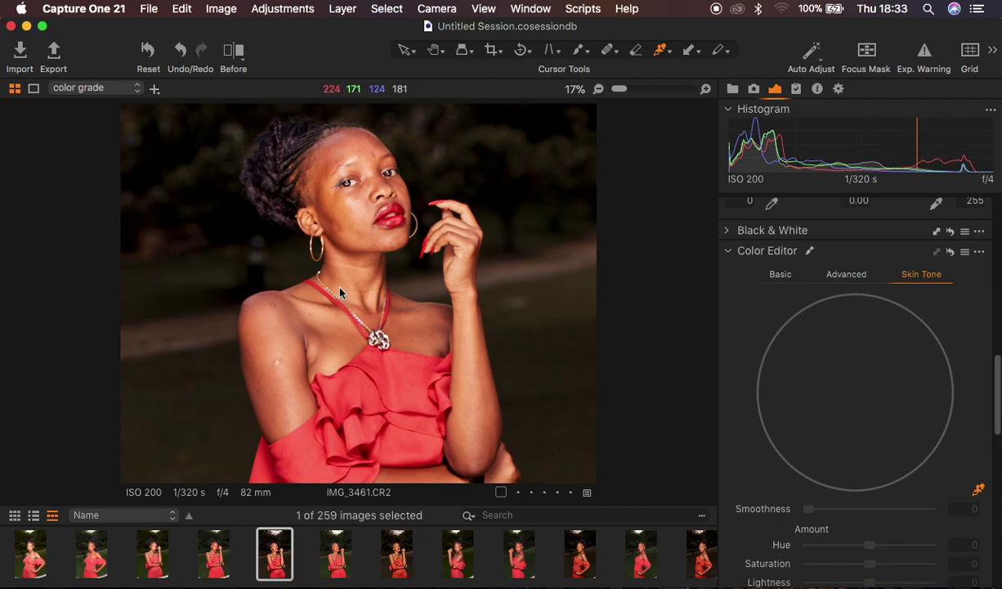
scroll(339, 288, "up", 2)
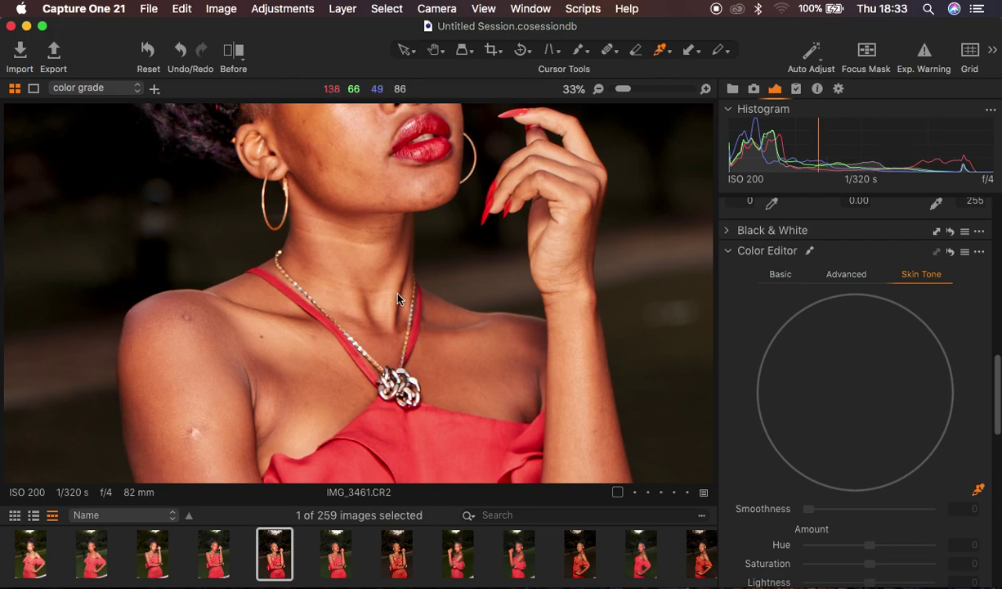
left_click(361, 193)
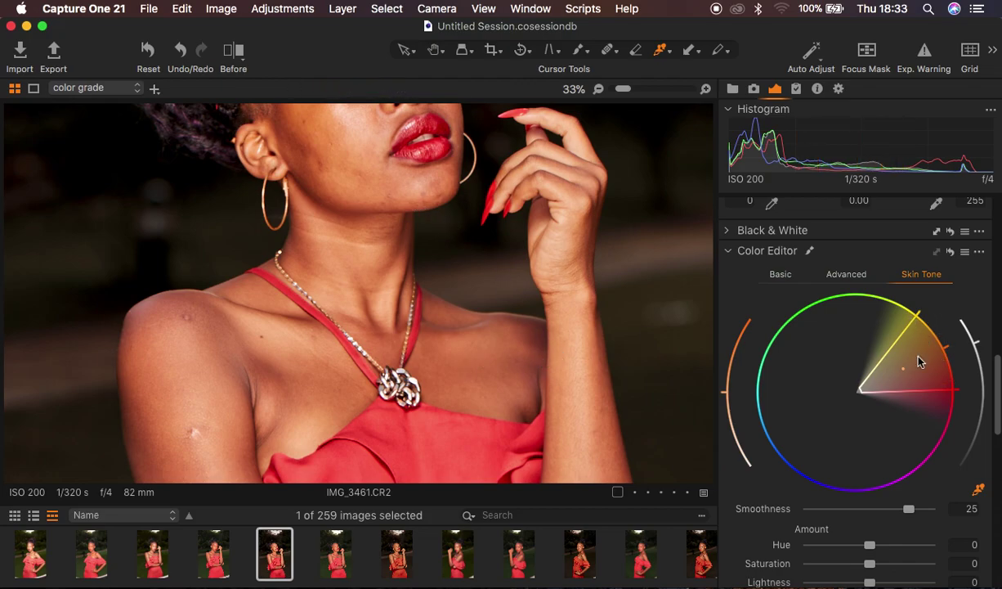
Check which areas of the whole photo the picked skin tone covers by switching the selected color range view on and off
key("super+minus")
key("super+minus")
key("super+minus")
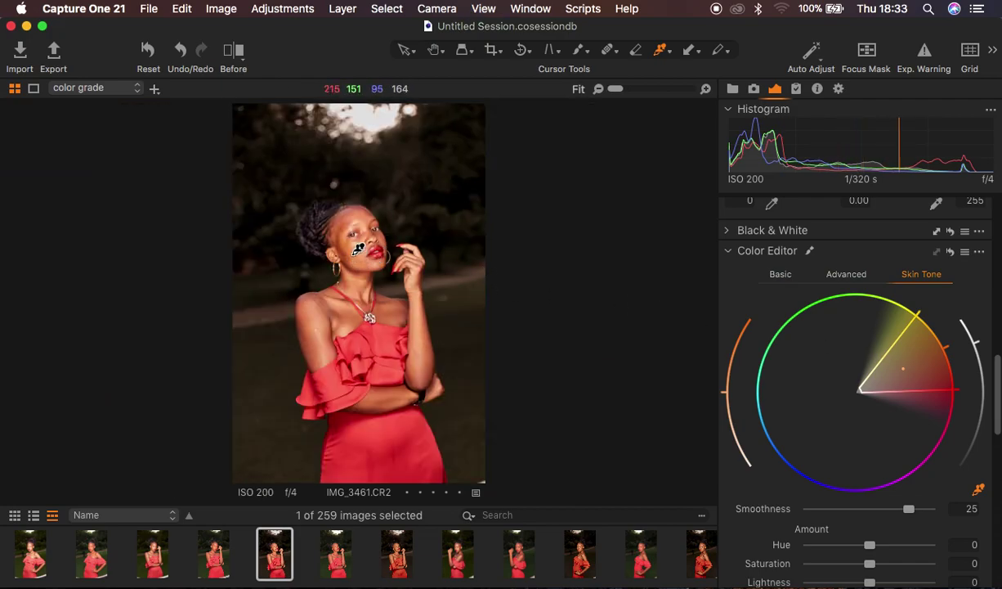
key("super+plus")
key("super+plus")
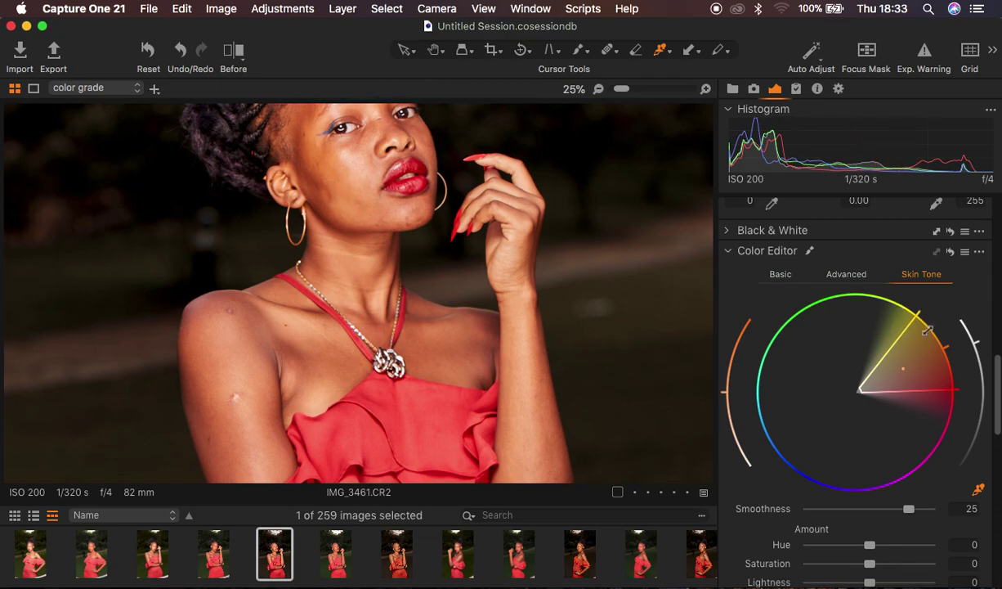
scroll(917, 394, "down", 10)
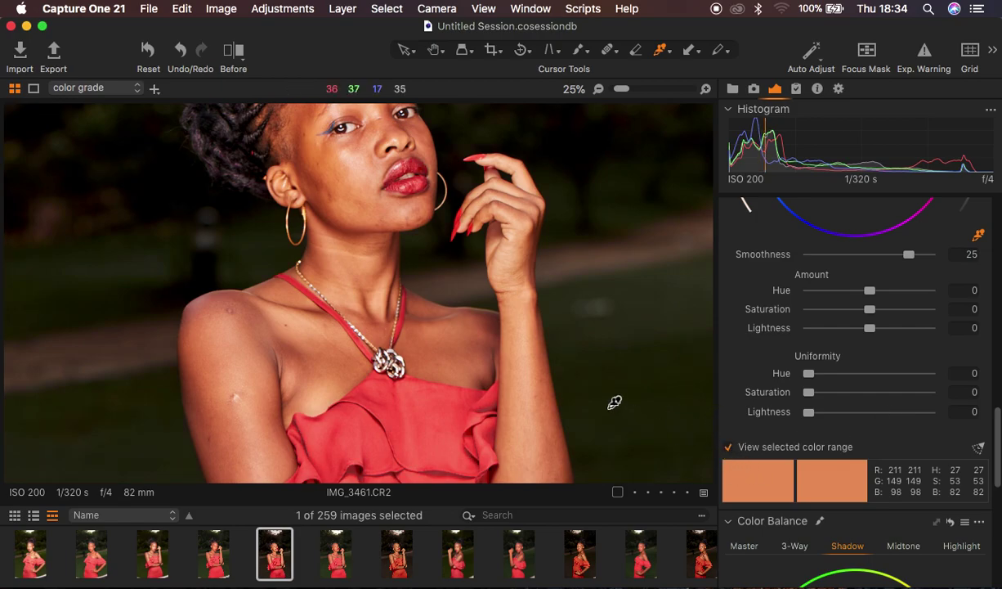
key("super+0")
key("super+equal")
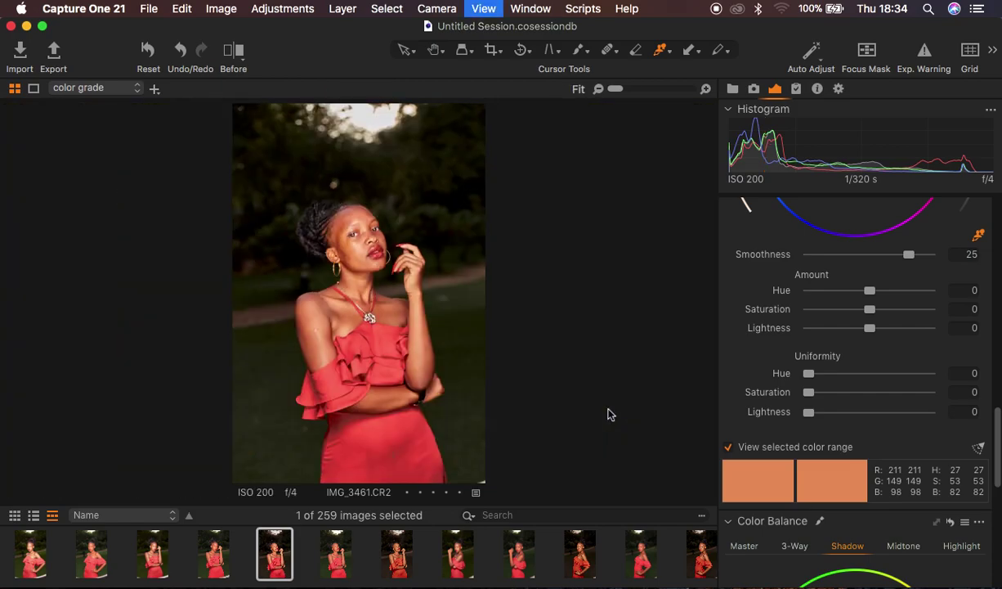
key("super+0")
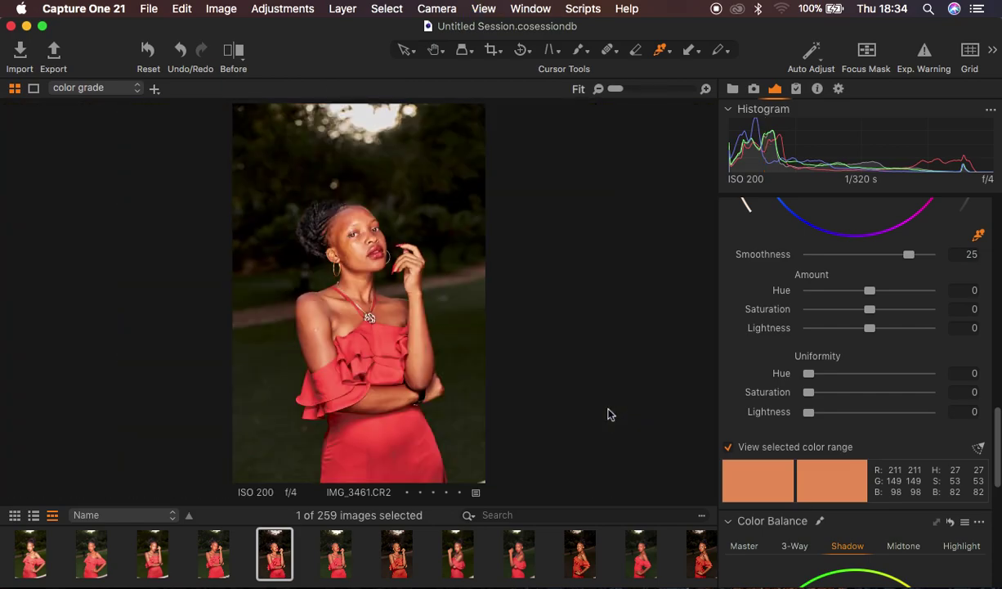
key("super+equal")
key("super+0")
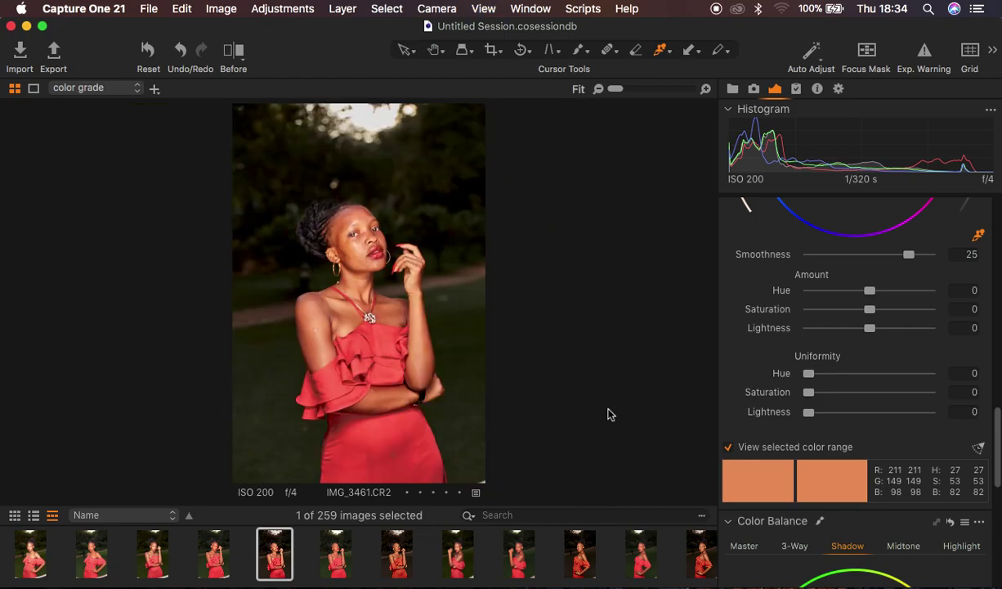
left_click(729, 447)
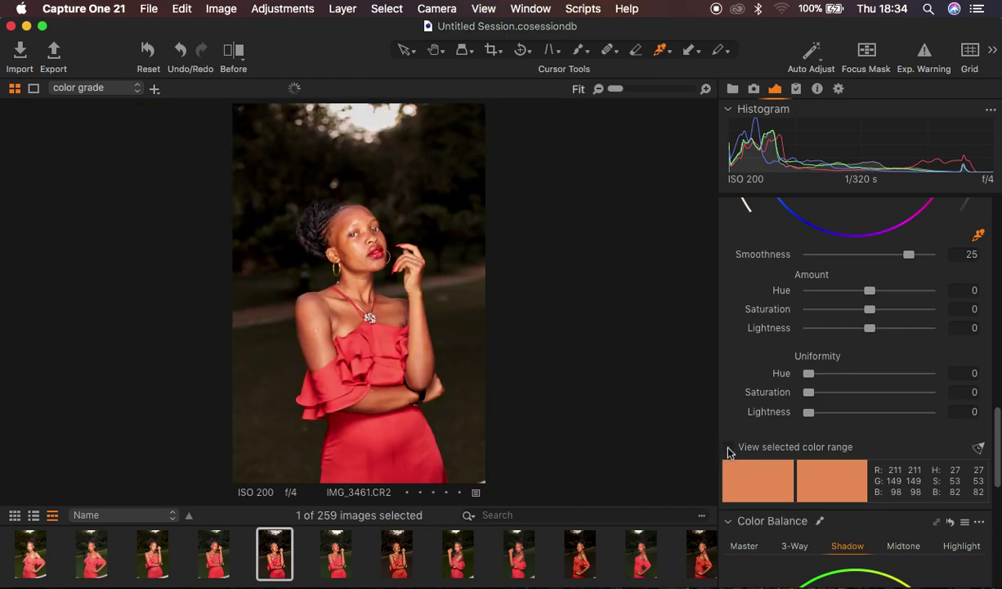
left_click(729, 447)
left_click(728, 447)
left_click(729, 447)
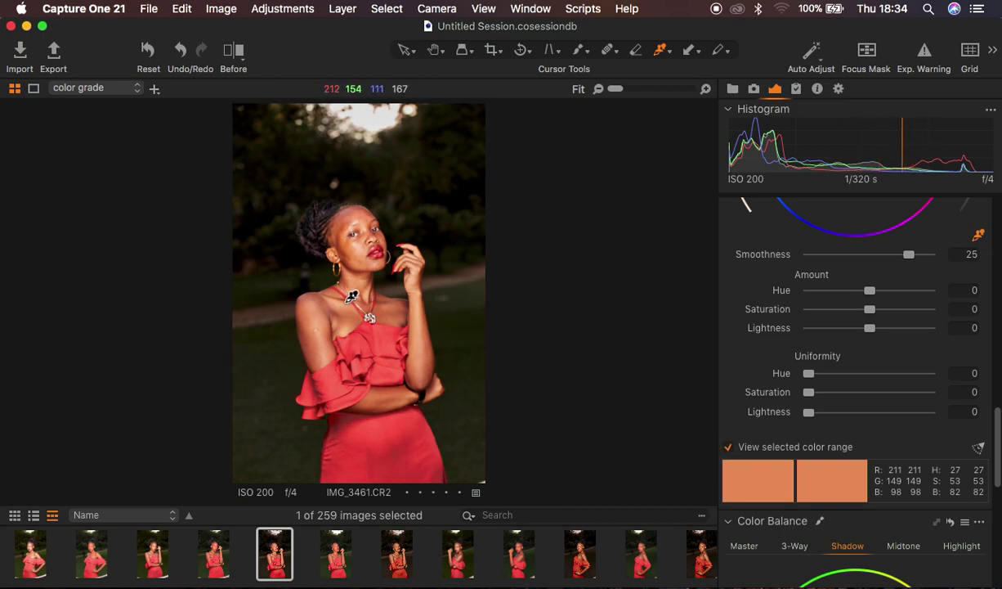
left_click(728, 447)
Narrow the skin tone range at its red edge and set its Uniformity to Hue 69.5 and Saturation 49.3
scroll(908, 337, "up", 3)
scroll(908, 340, "up", 2)
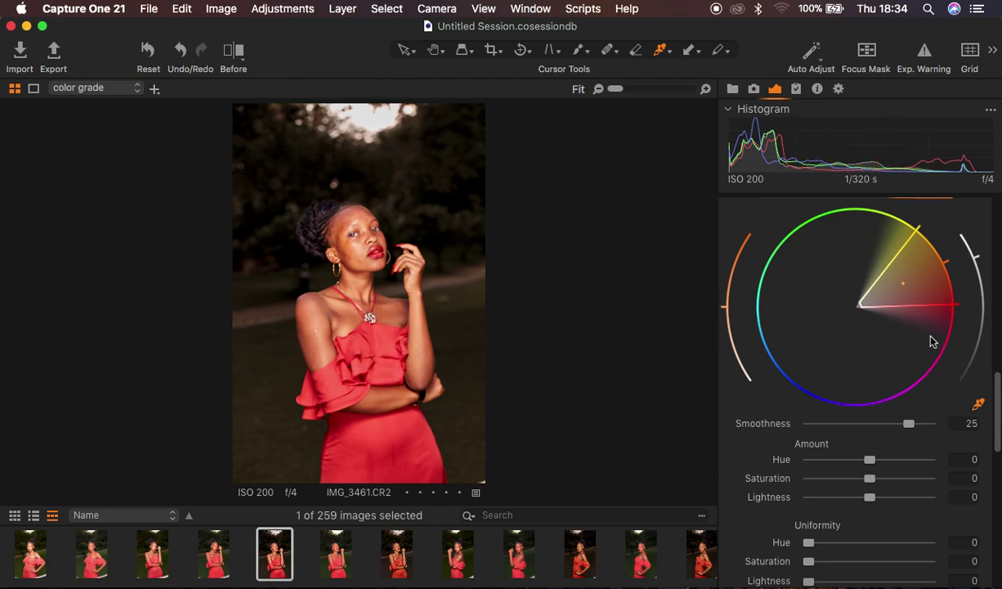
left_click_drag(957, 304, 957, 291)
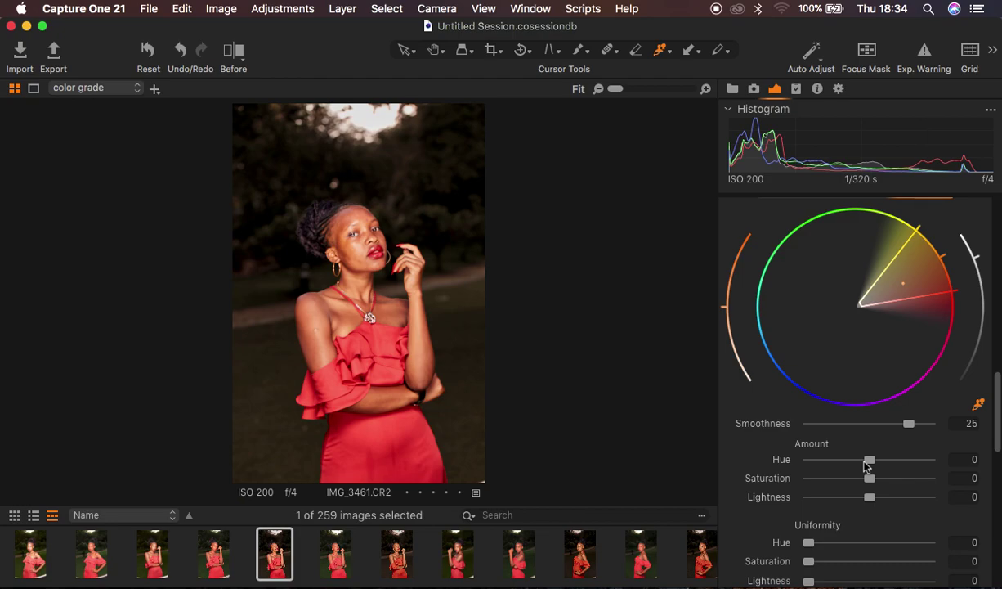
scroll(860, 533, "down", 3)
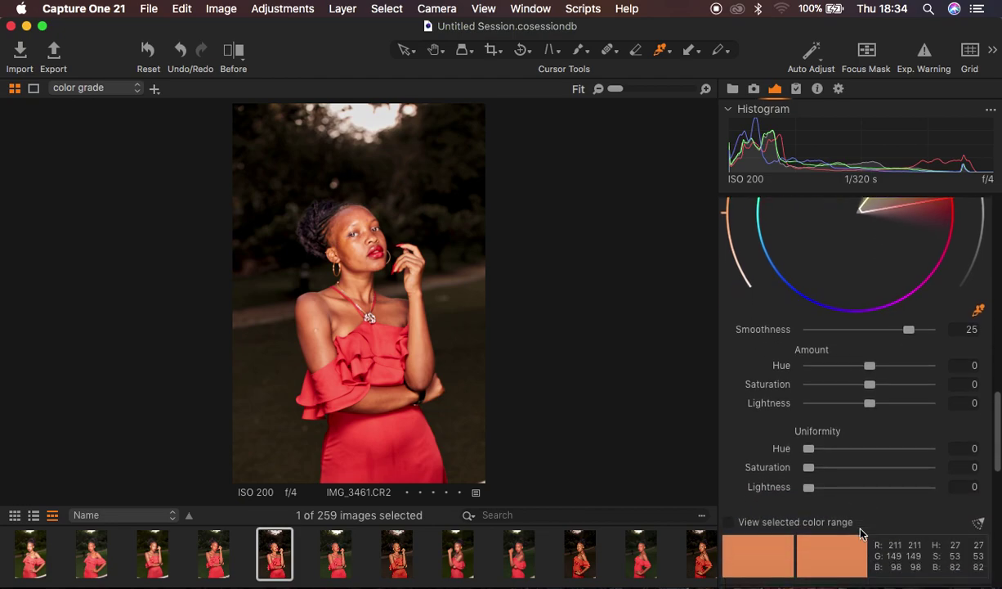
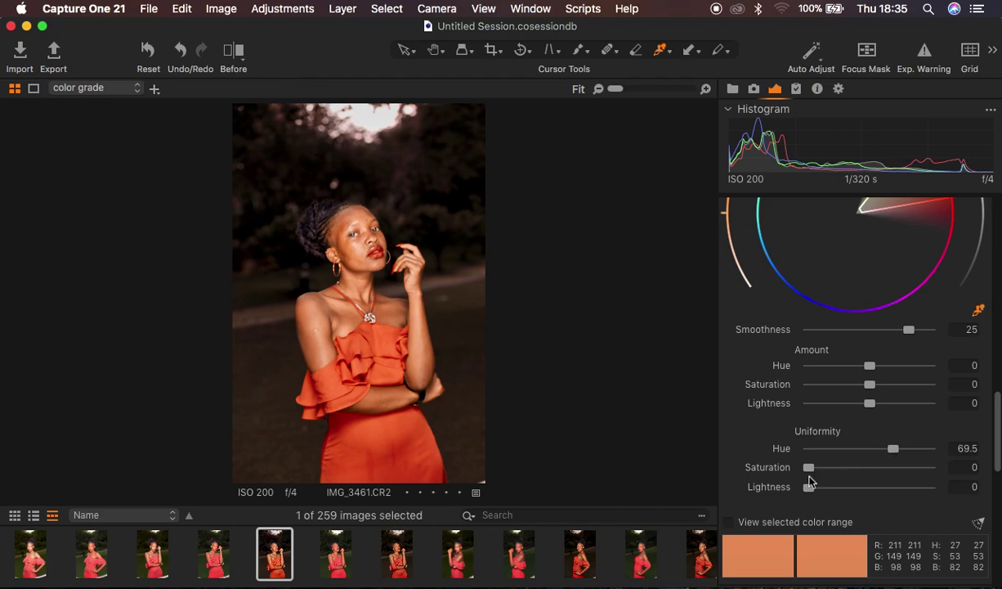
left_click_drag(809, 467, 869, 469)
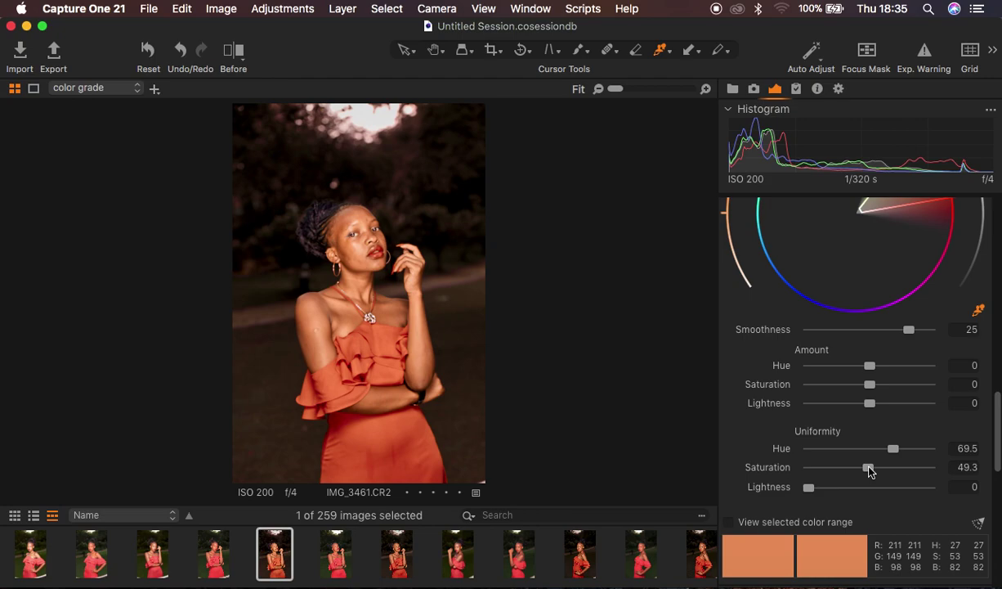
Set the skin tone Amount to Hue -1.6 and Saturation -4.9, and inspect the skin up close
left_click(869, 366)
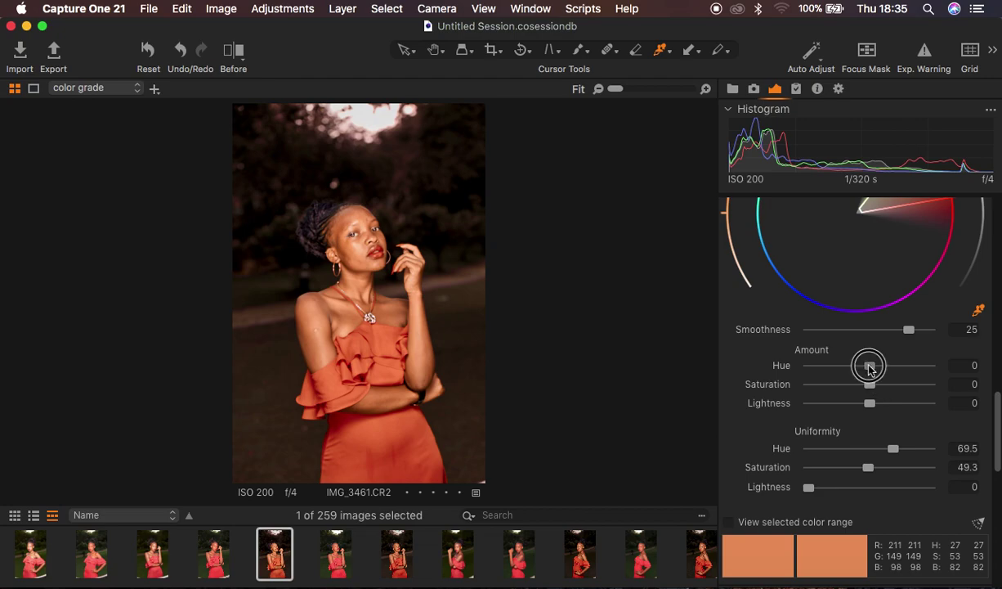
left_click_drag(869, 368, 748, 382)
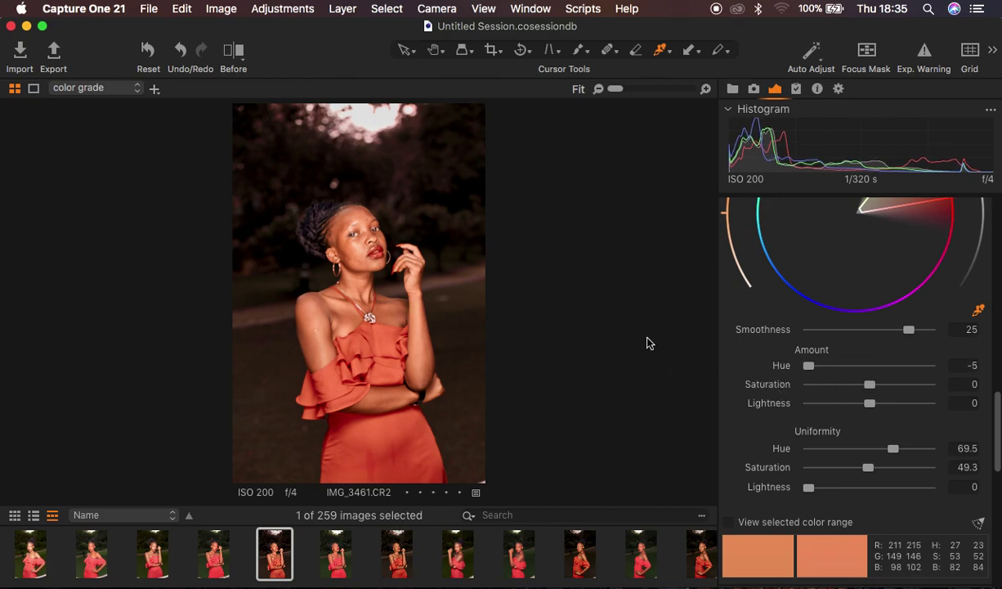
left_click_drag(841, 365, 862, 389)
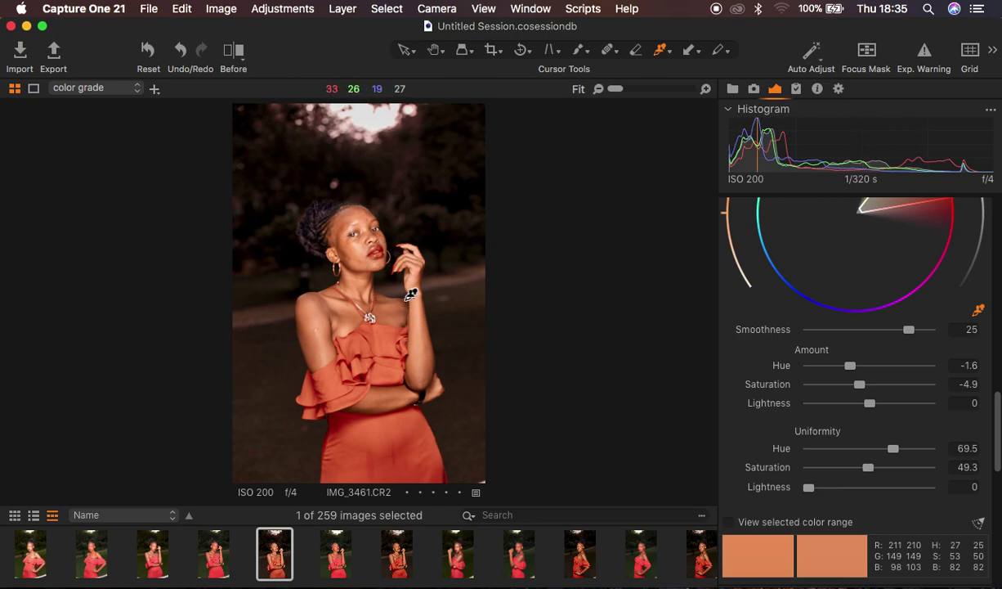
key("super+equal")
key("super+equal")
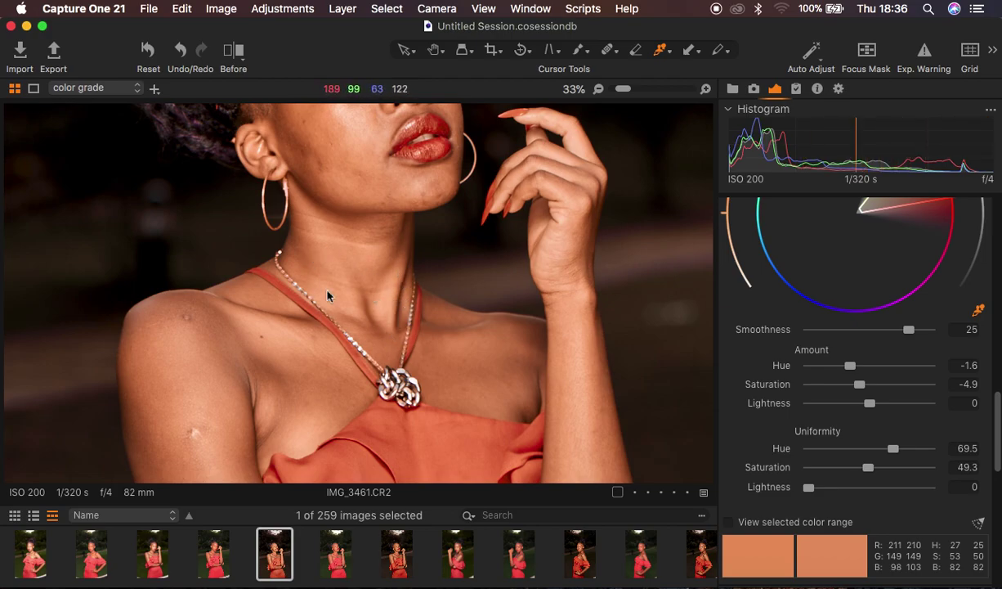
key("super+minus")
key("super+minus")
key("super+minus")
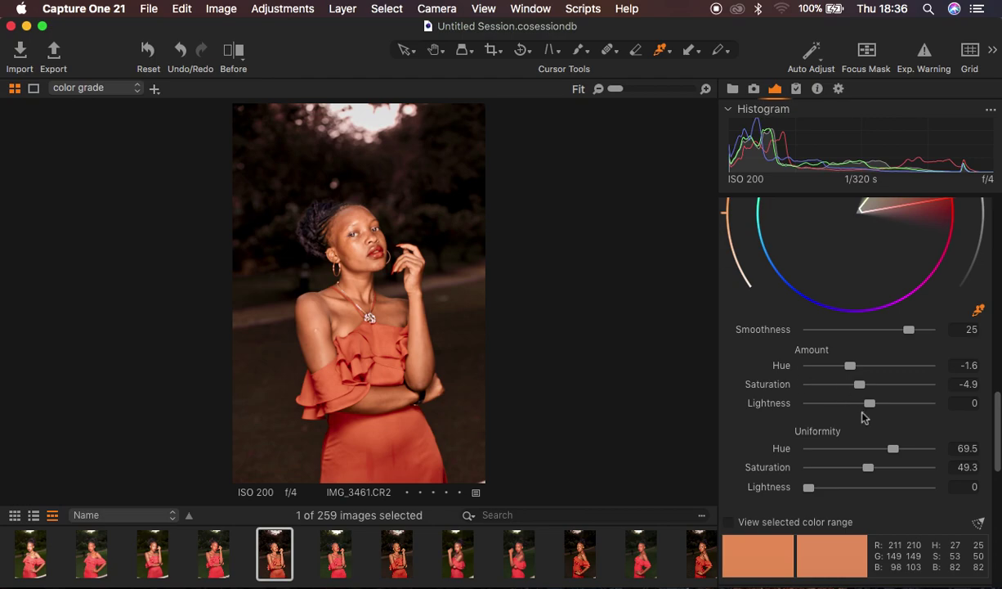
Tint the highlights of the Color Balance very slightly toward green on the color grade layer
scroll(880, 434, "down", 2)
scroll(880, 434, "down", 6)
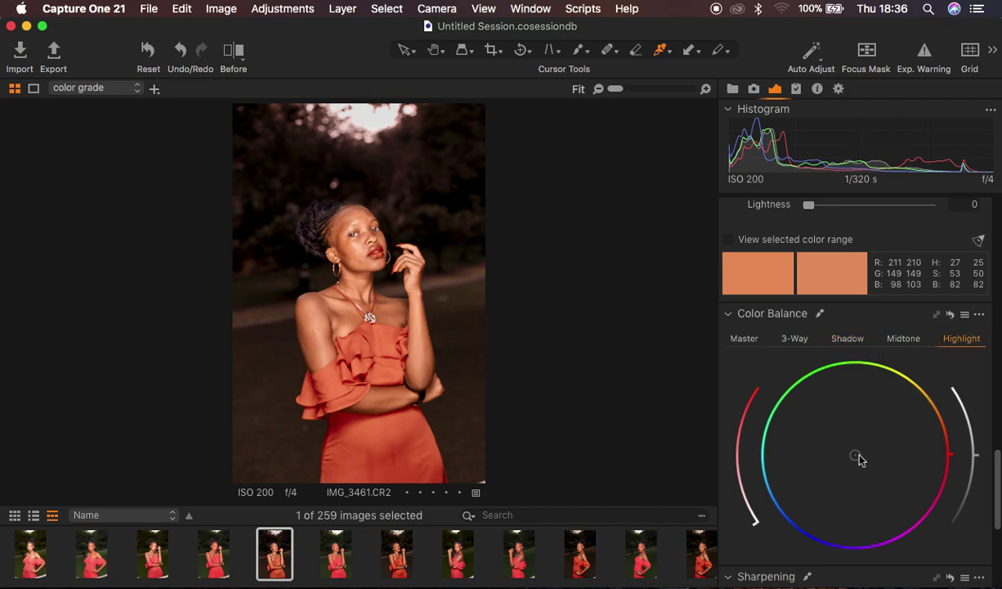
left_click_drag(855, 458, 848, 376)
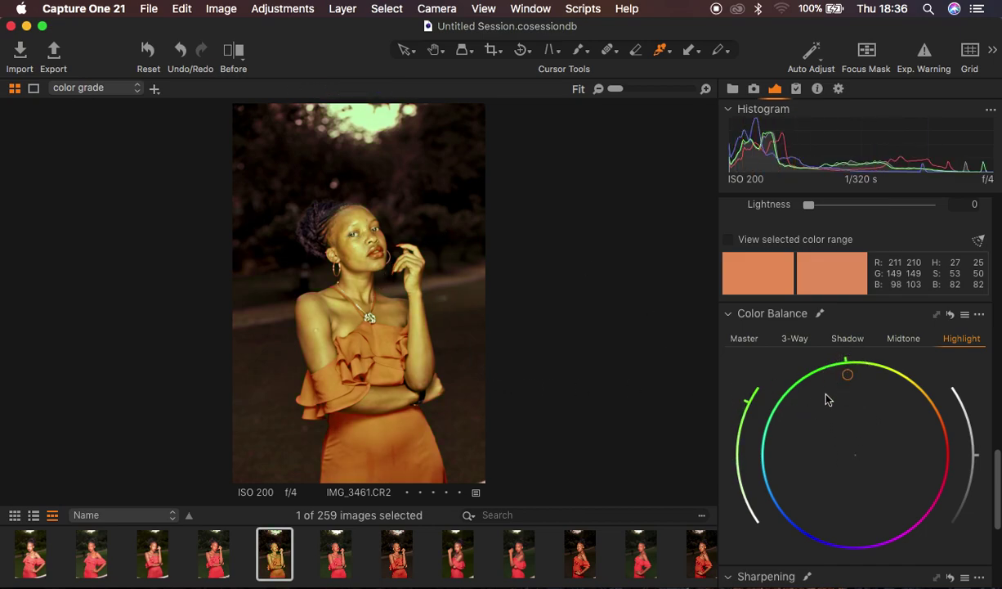
left_click_drag(849, 375, 854, 449)
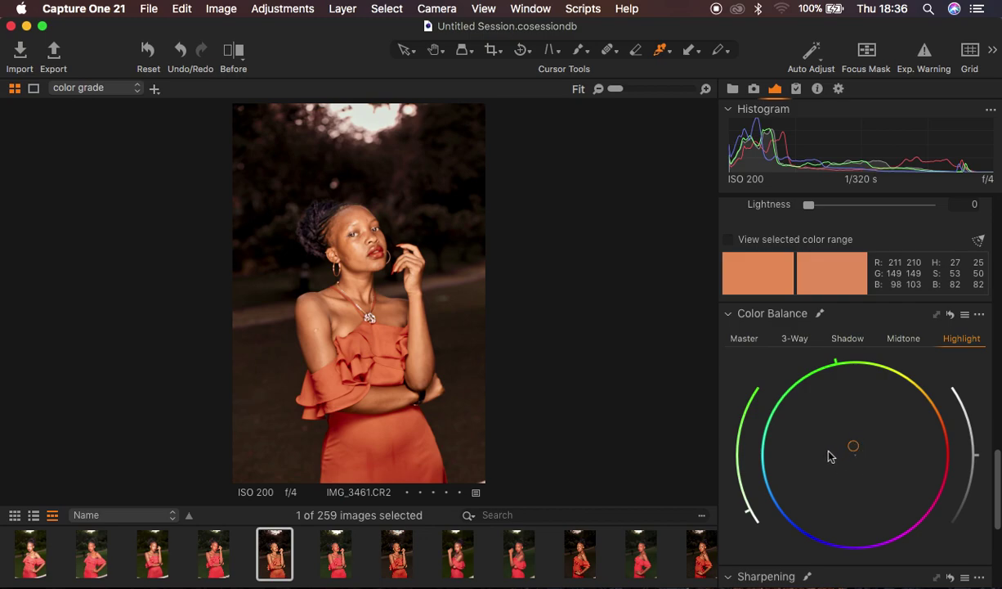
Tint the shadows of the Color Balance slightly toward blue and inspect the woman up close
left_click(848, 338)
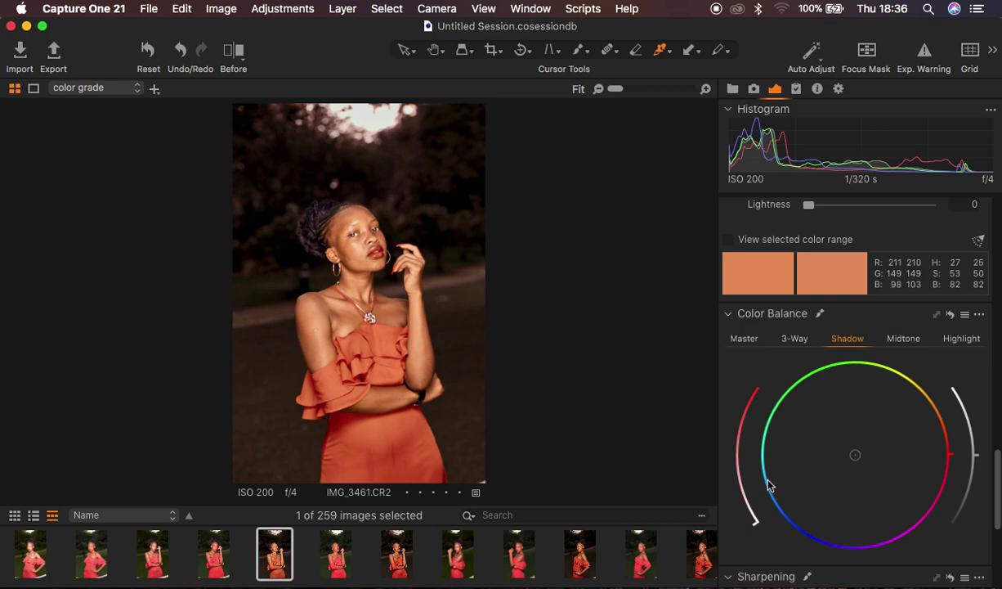
mouse_move(857, 458)
left_mouse_down()
mouse_move(776, 486)
mouse_move(839, 464)
left_mouse_up()
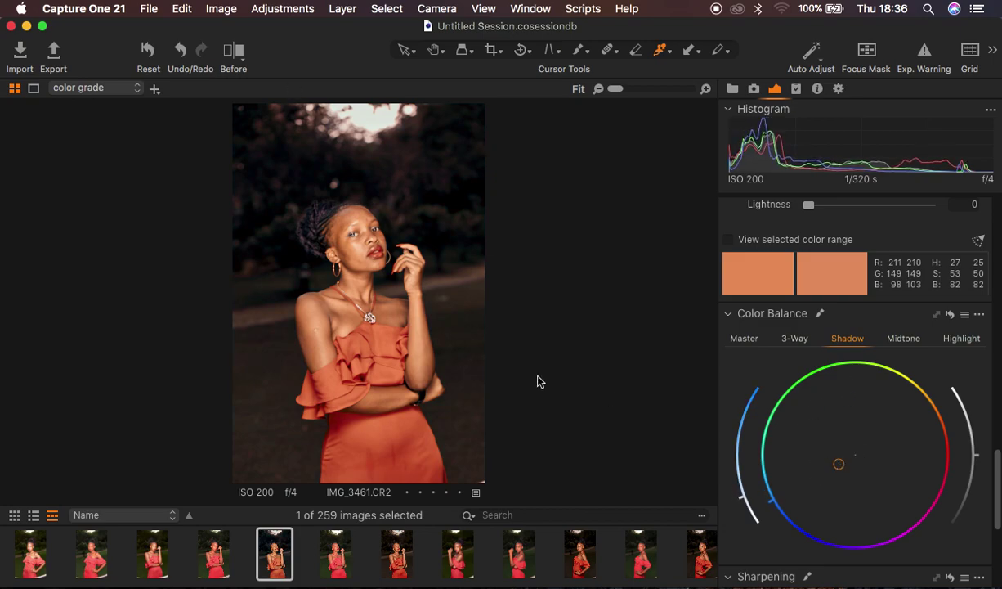
key("super+equal")
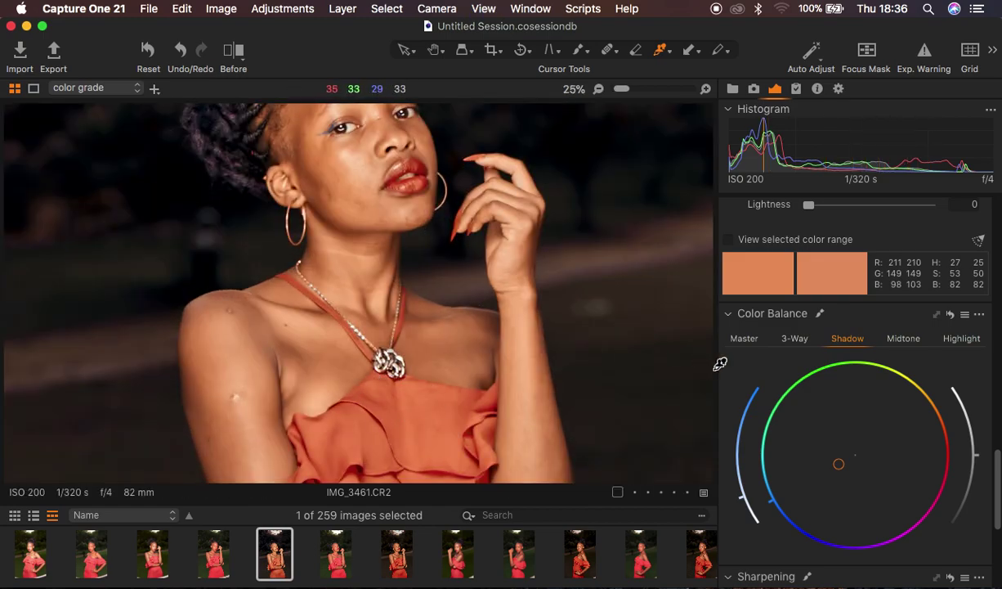
Raise the Saturation of the red range to 80 in the Basic Color Editor and check the dress and lips
scroll(866, 340, "up", 10)
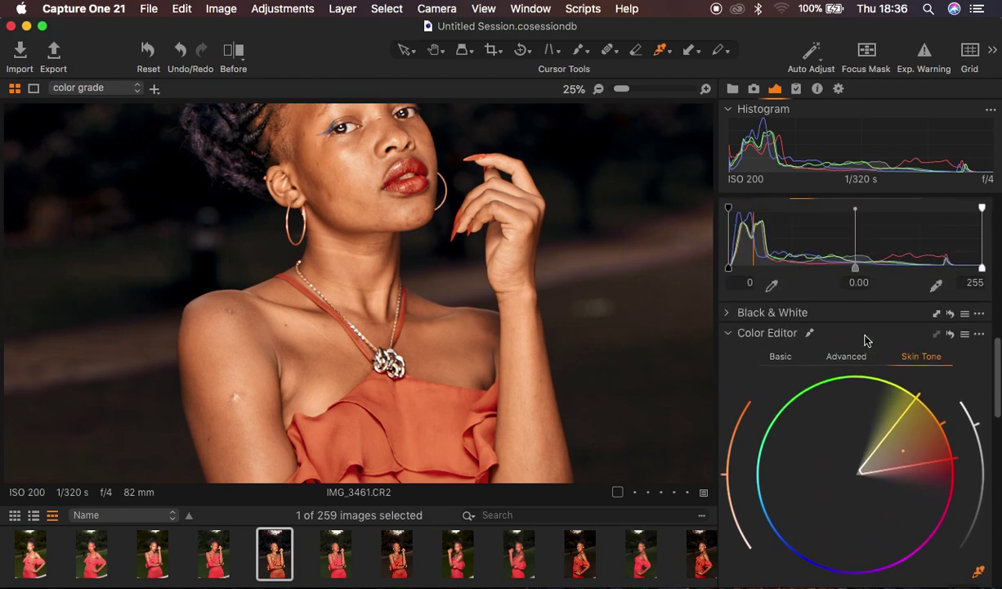
left_click(781, 378)
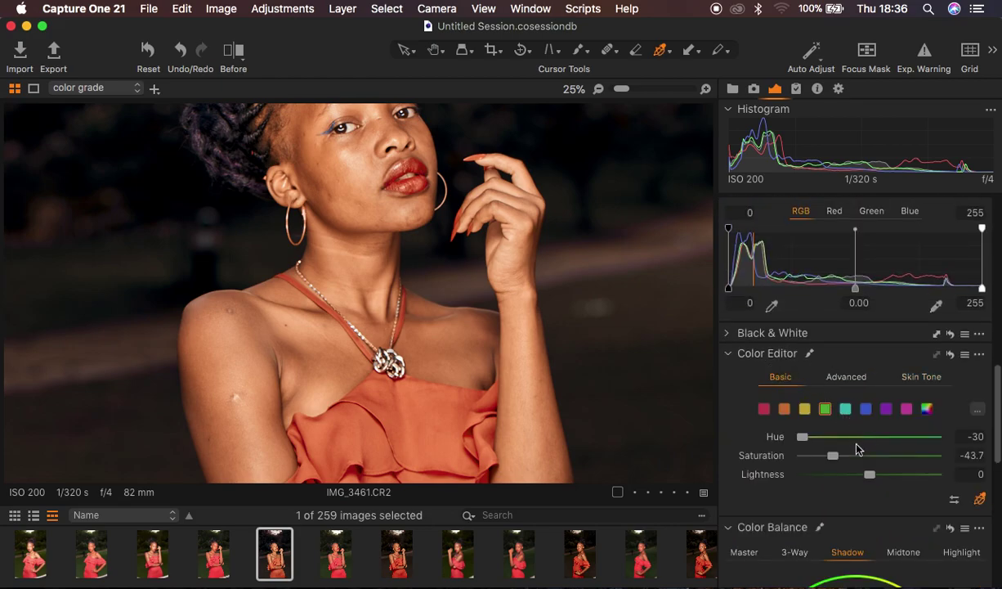
left_click(765, 410)
mouse_move(870, 456)
left_mouse_down()
mouse_move(951, 464)
mouse_move(870, 460)
left_mouse_up()
key("super+minus")
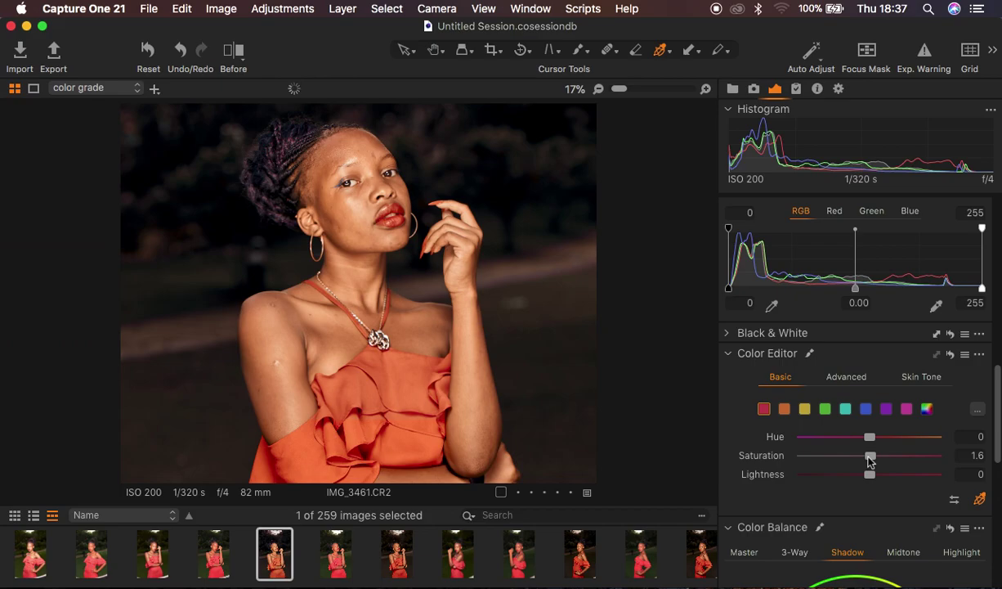
key("super+0")
left_click_drag(869, 462, 996, 463)
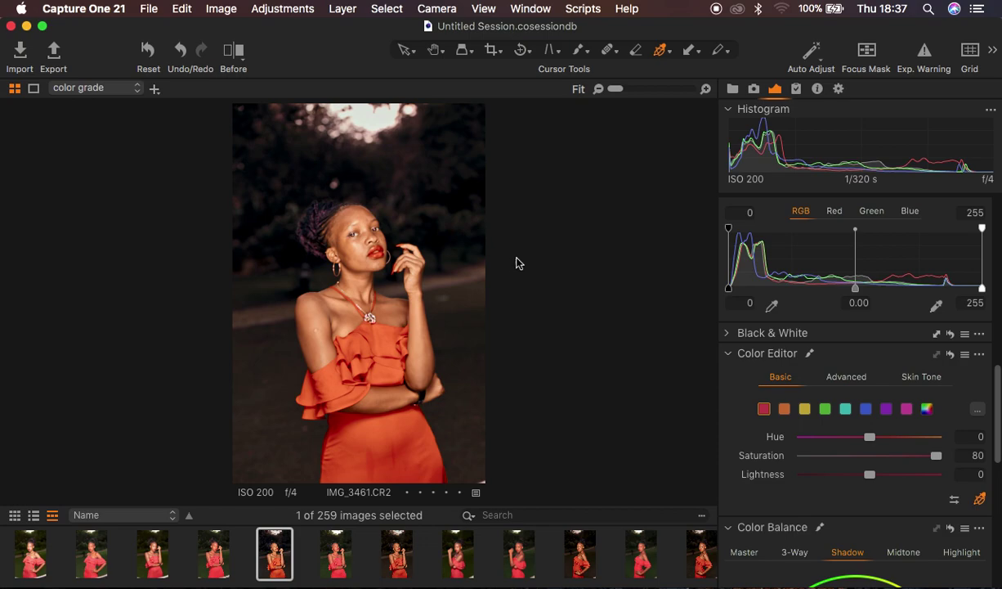
key("super+plus")
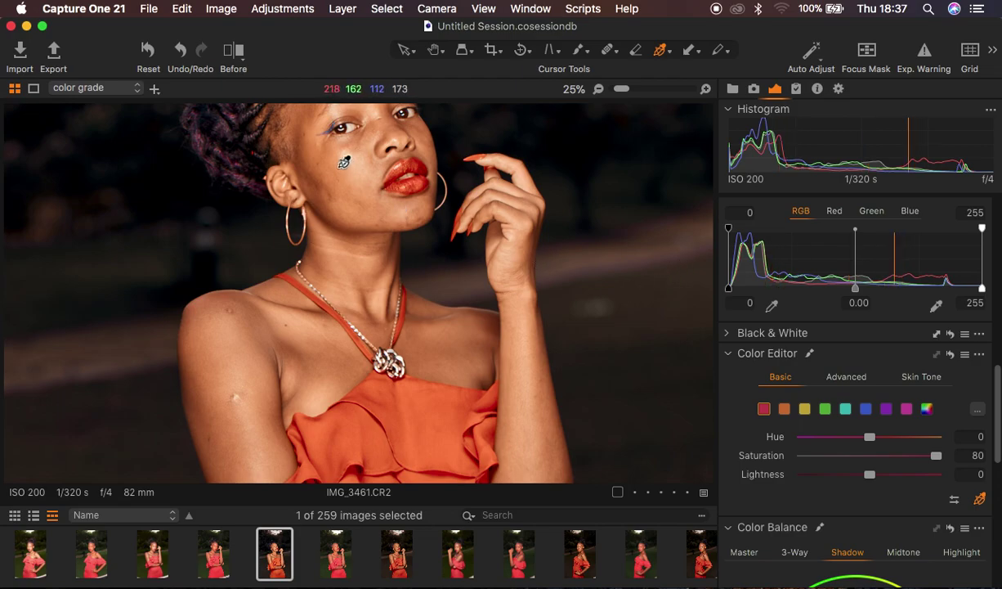
Set the High Dynamic Range Highlight to -33 and White to -13 on the color grade layer
scroll(860, 318, "up", 10)
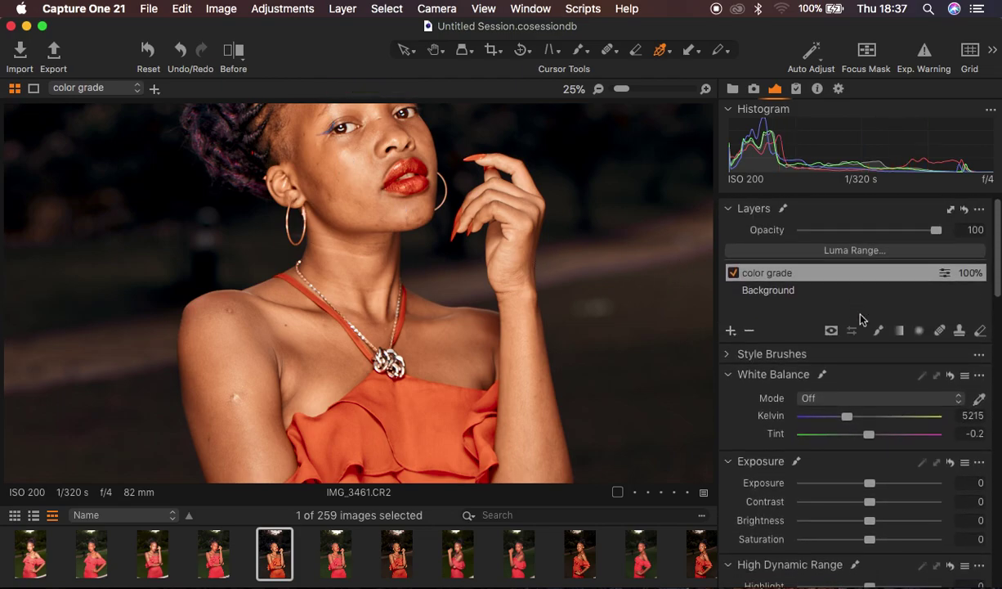
scroll(862, 320, "down", 4)
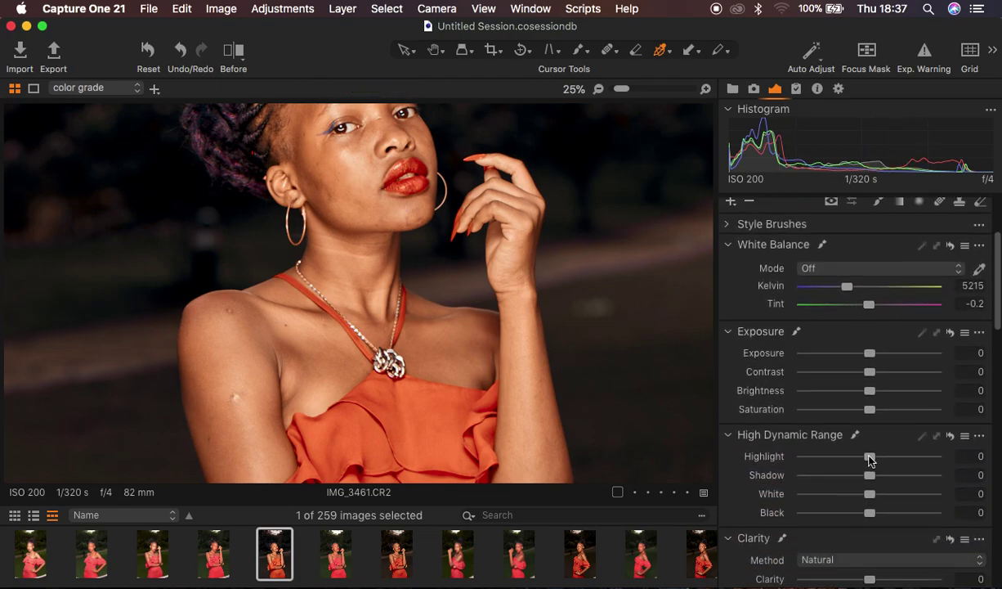
scroll(835, 316, "up", 4)
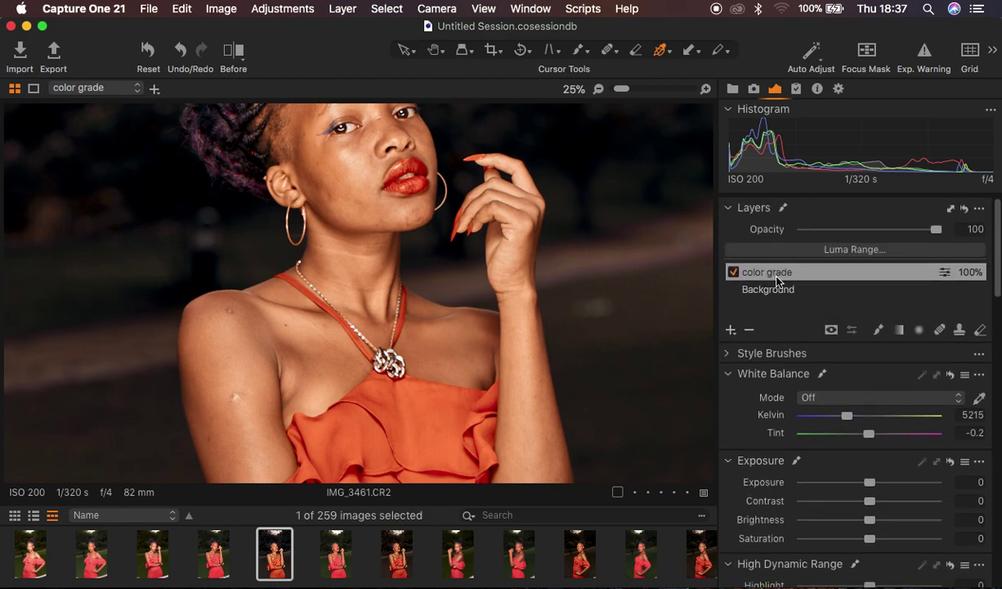
scroll(835, 410, "down", 4)
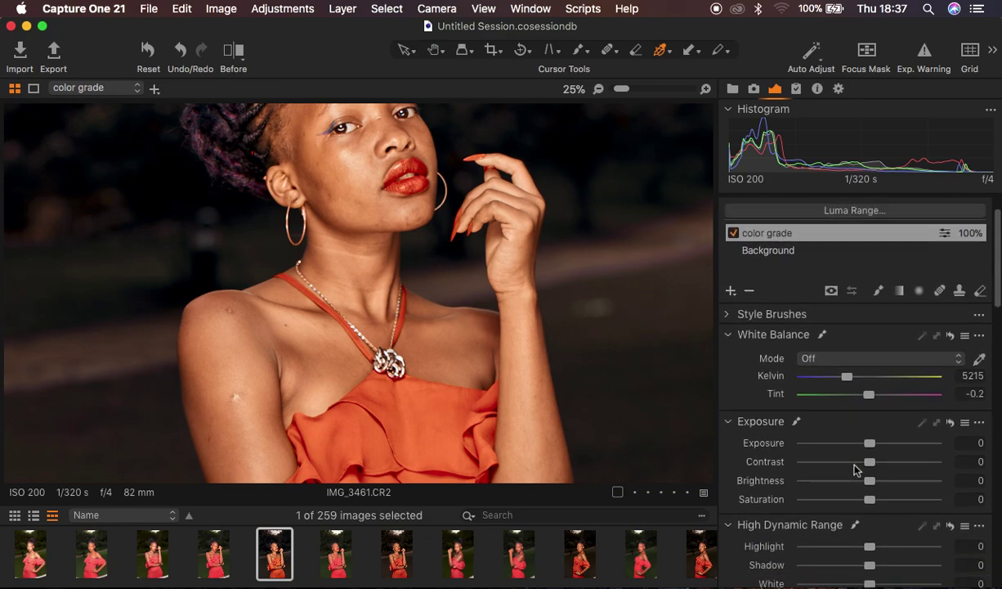
left_click_drag(869, 454, 846, 455)
left_click_drag(869, 491, 860, 491)
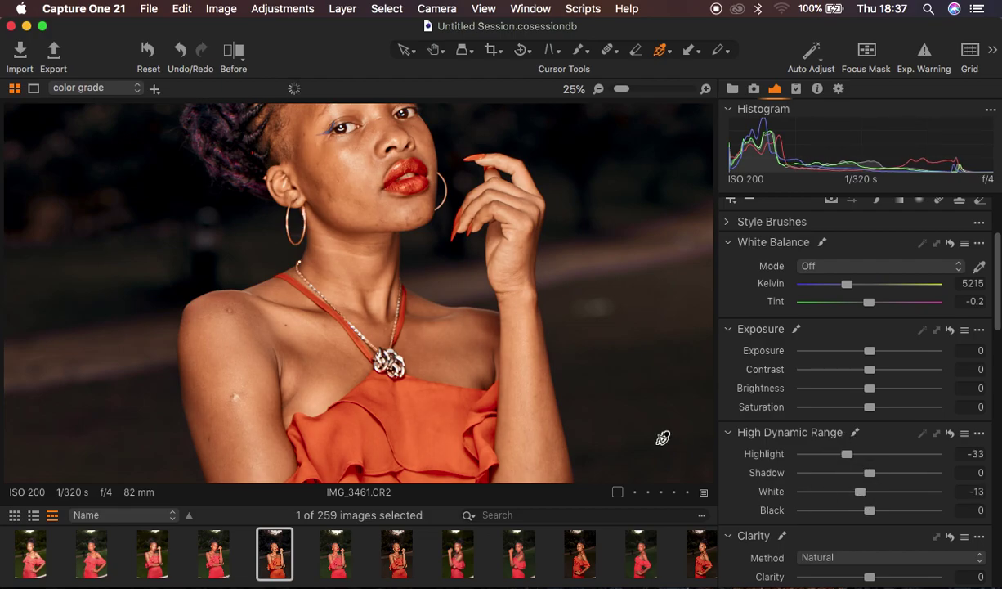
key("super+0")
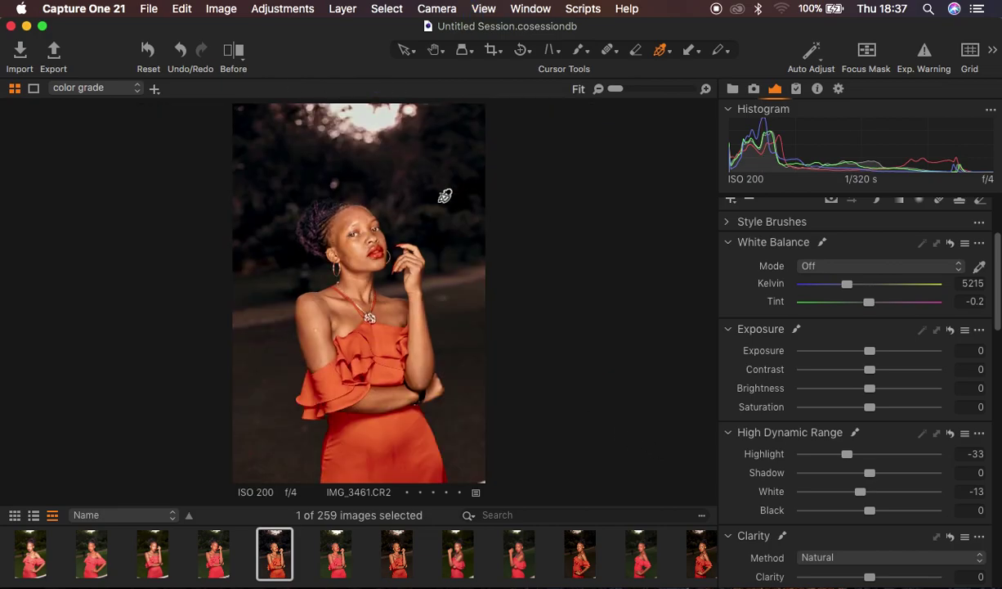
Compare the whole photo before and after the edit with the split view, and inspect the face and hand up close
left_click(233, 50)
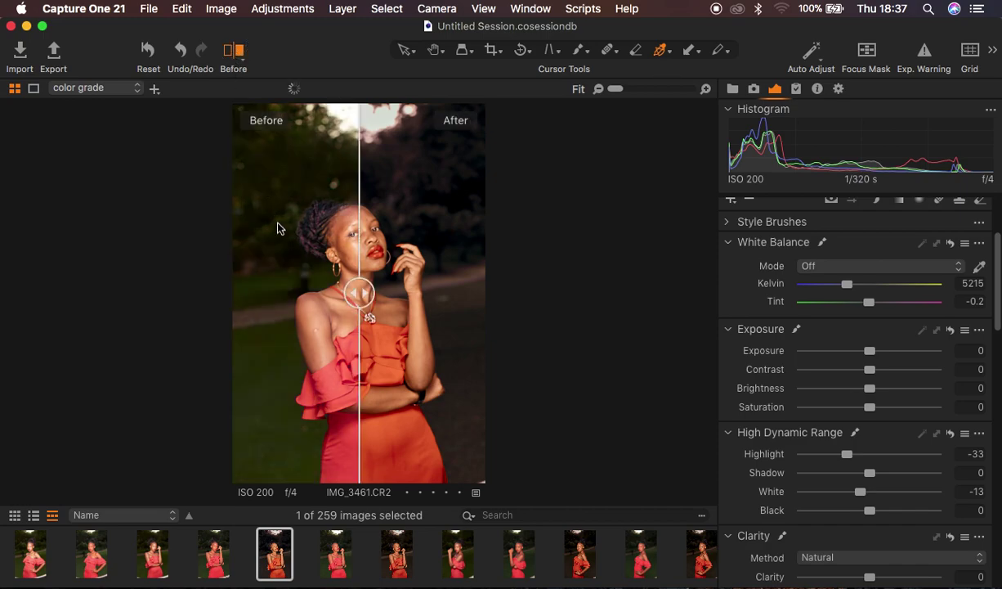
left_click_drag(345, 300, 159, 248)
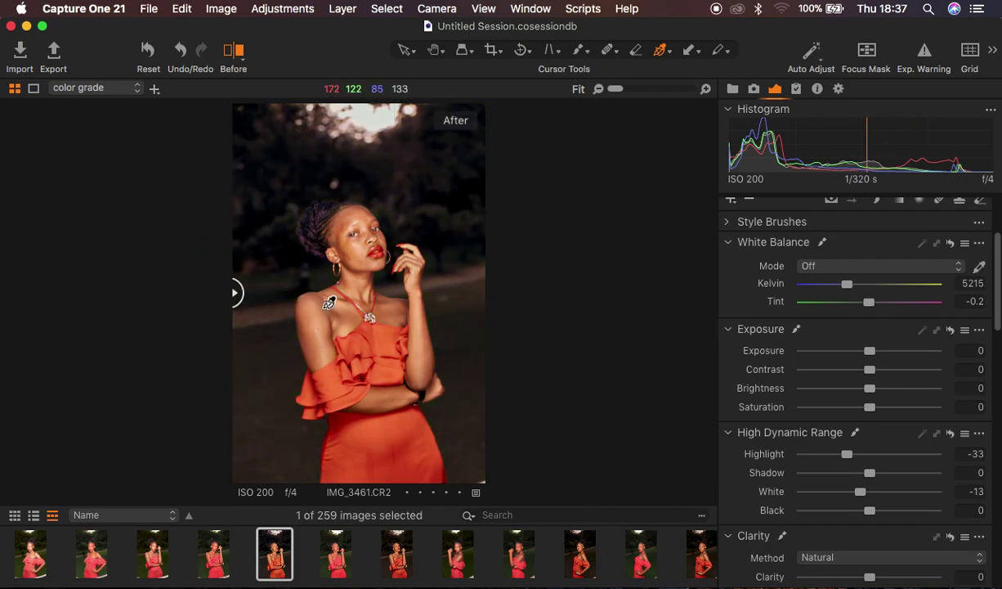
left_click(233, 53)
left_click(981, 203)
scroll(924, 275, "up", 4)
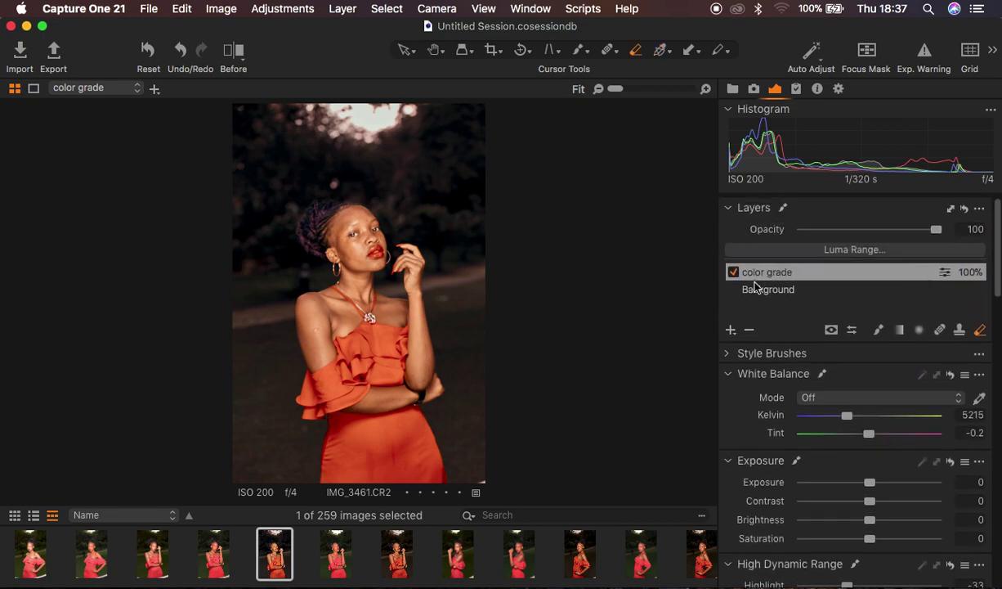
key("super+equal")
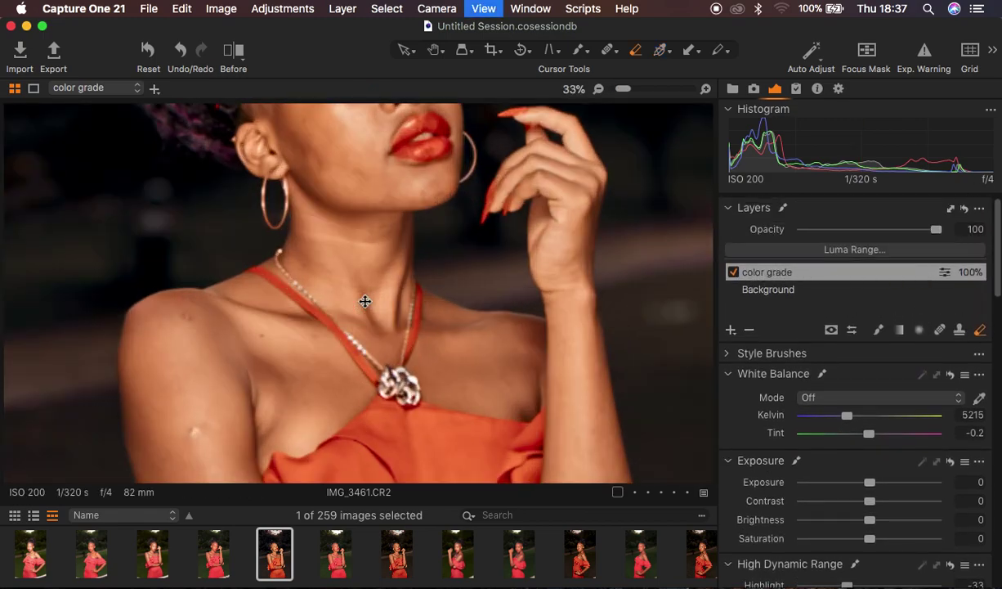
left_click_drag(497, 186, 491, 350)
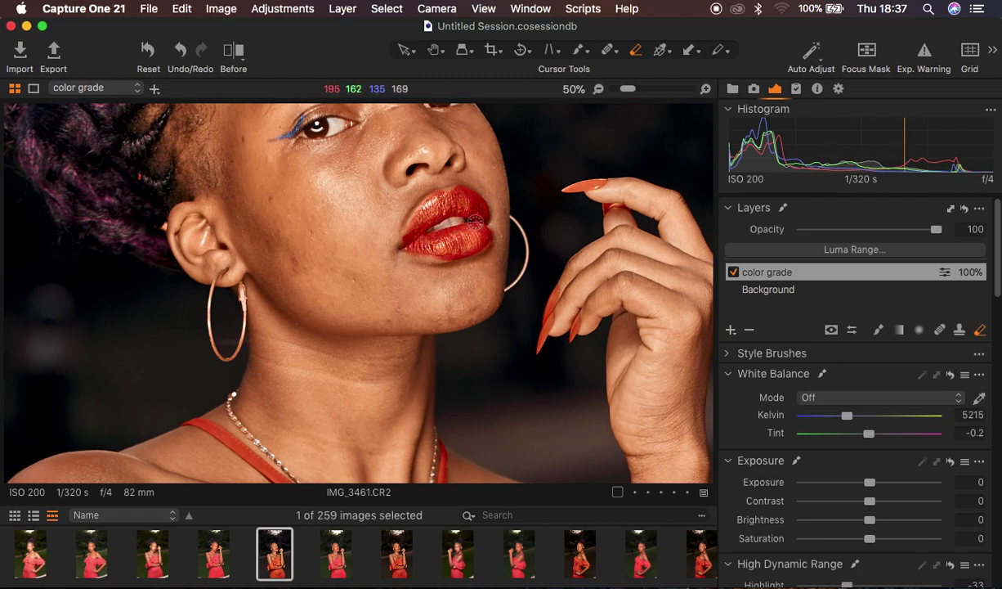
key("super+0")
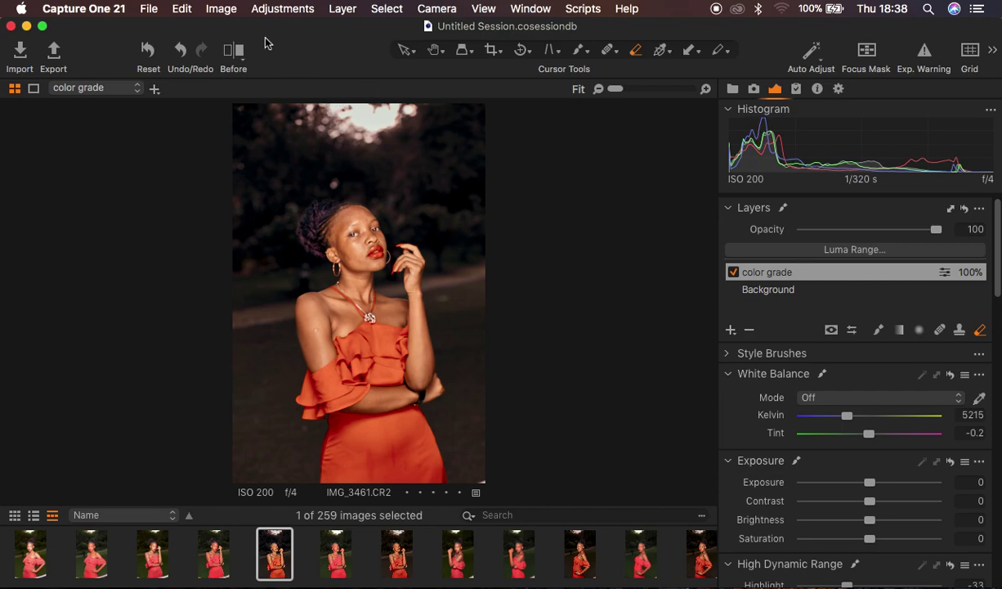
Check which external programs are offered for editing the photo, without sending it to any of them
left_click(220, 9)
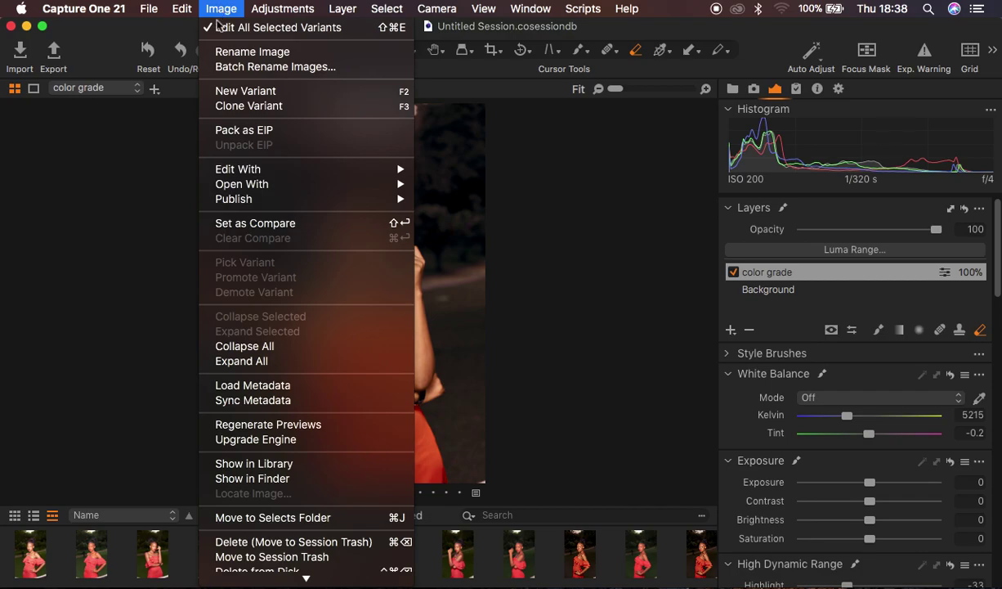
mouse_move(378, 170)
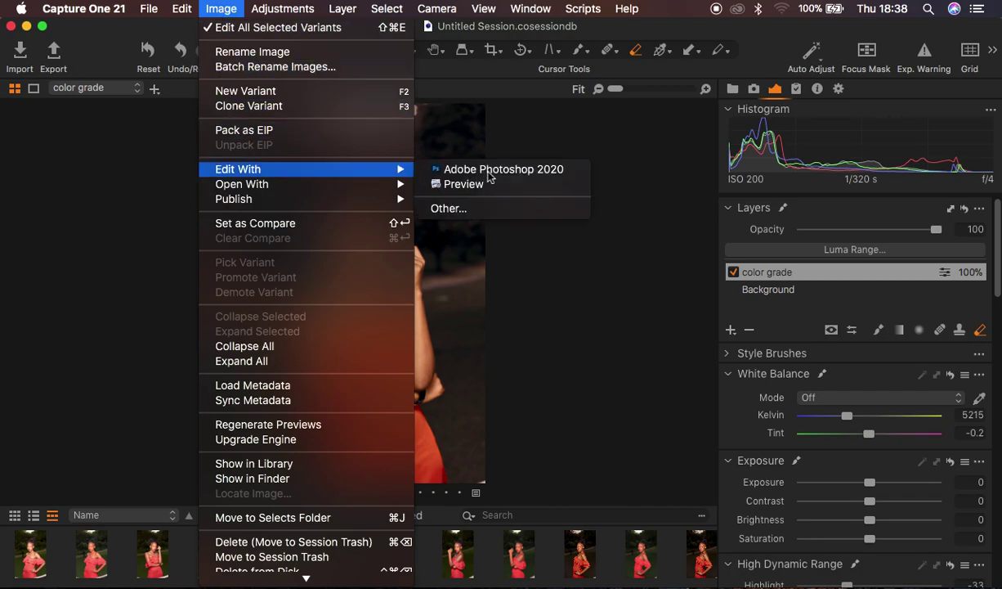
left_click(654, 248)
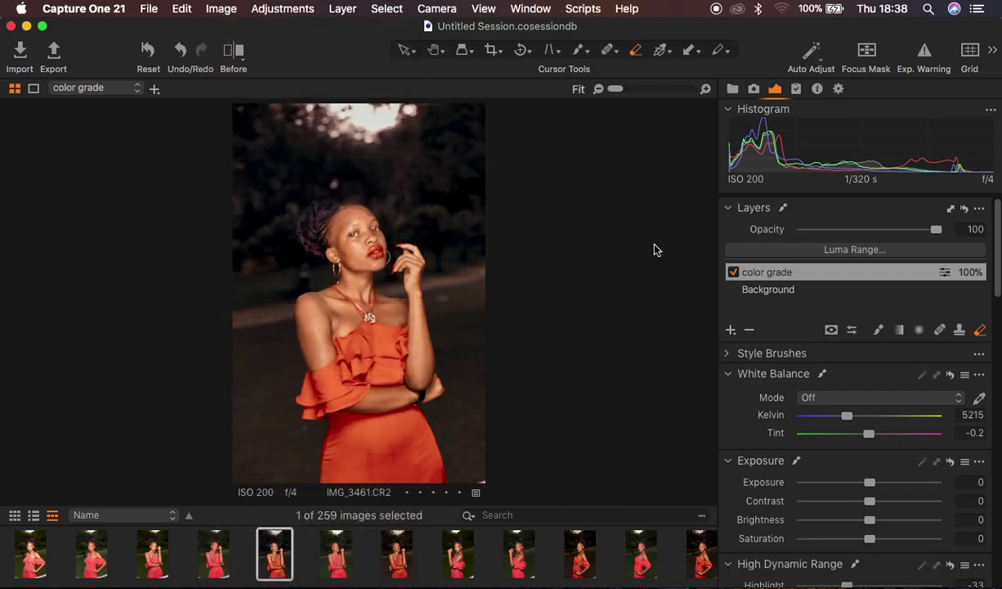